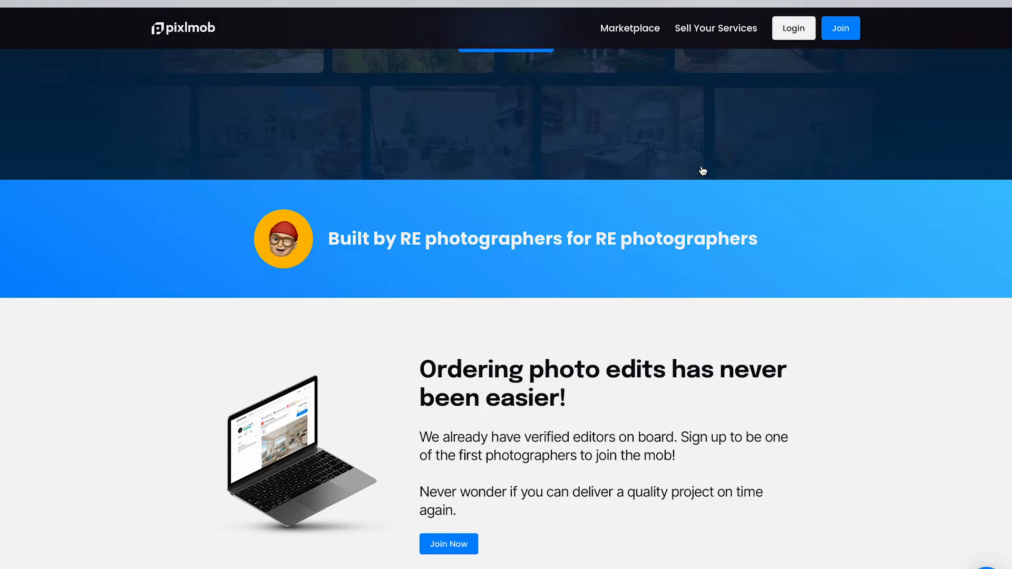
Step: Examine the Pixlmob home page, an editor's services with before/after samples, and the editor listings in the marketplace
scroll(702, 171, "down", 5)
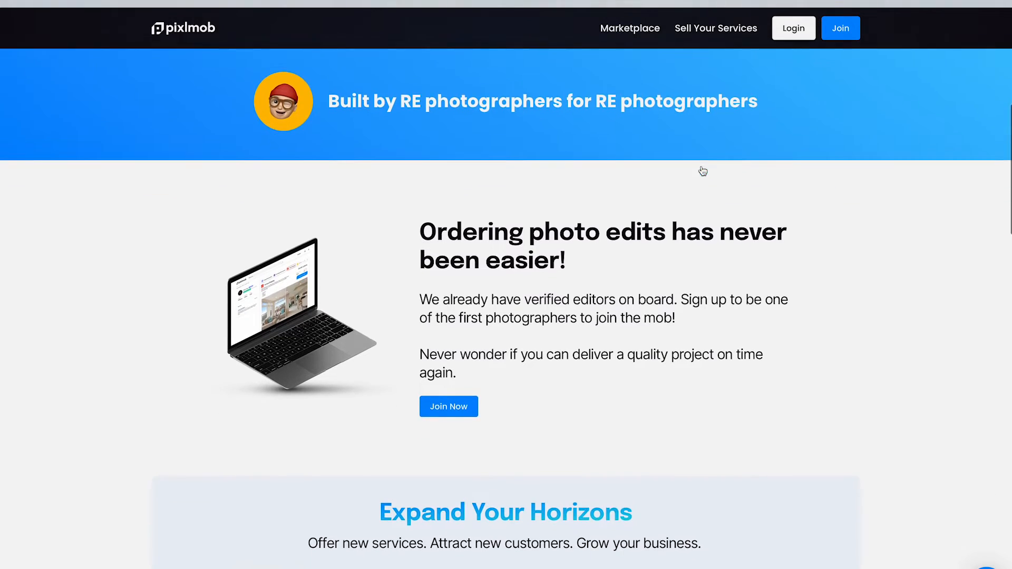
scroll(703, 170, "down", 3)
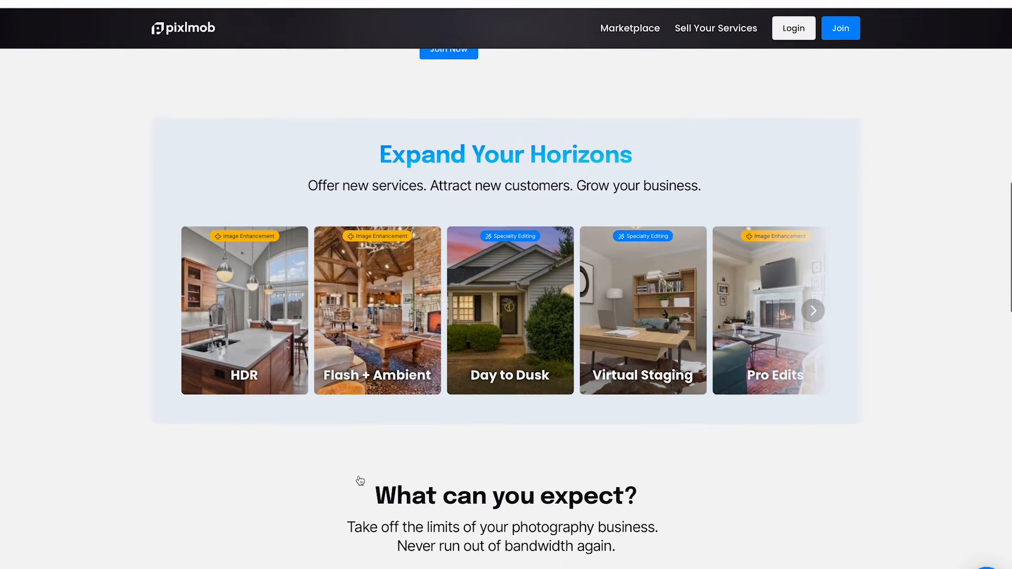
scroll(358, 478, "down", 5)
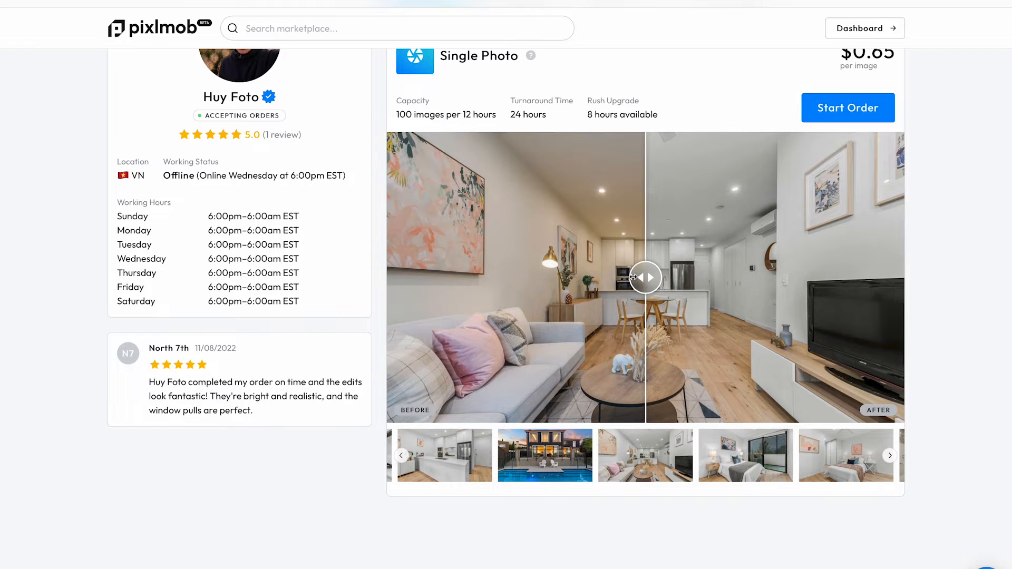
left_click_drag(633, 278, 351, 311)
scroll(695, 470, "up", 1)
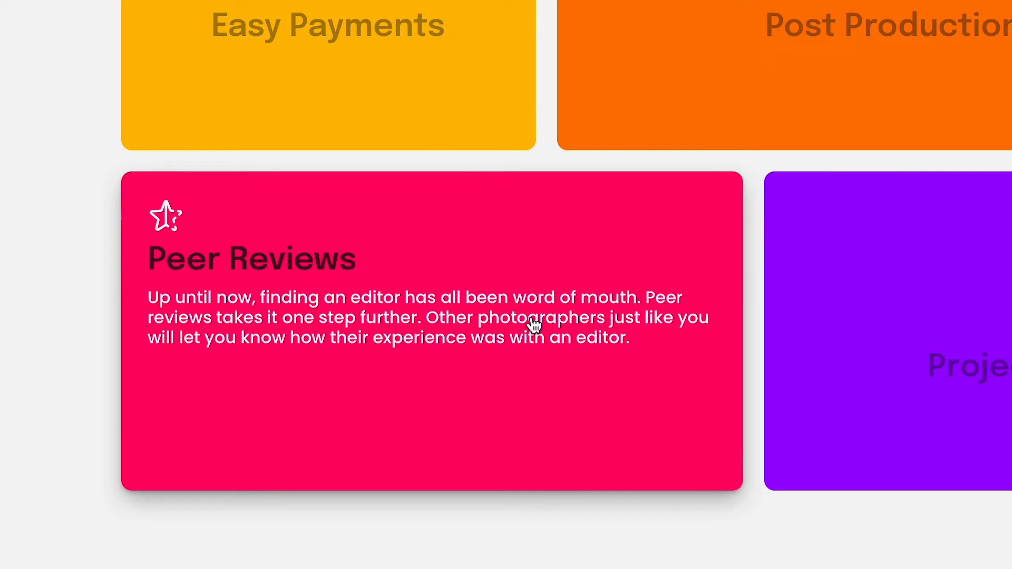
left_click(208, 424)
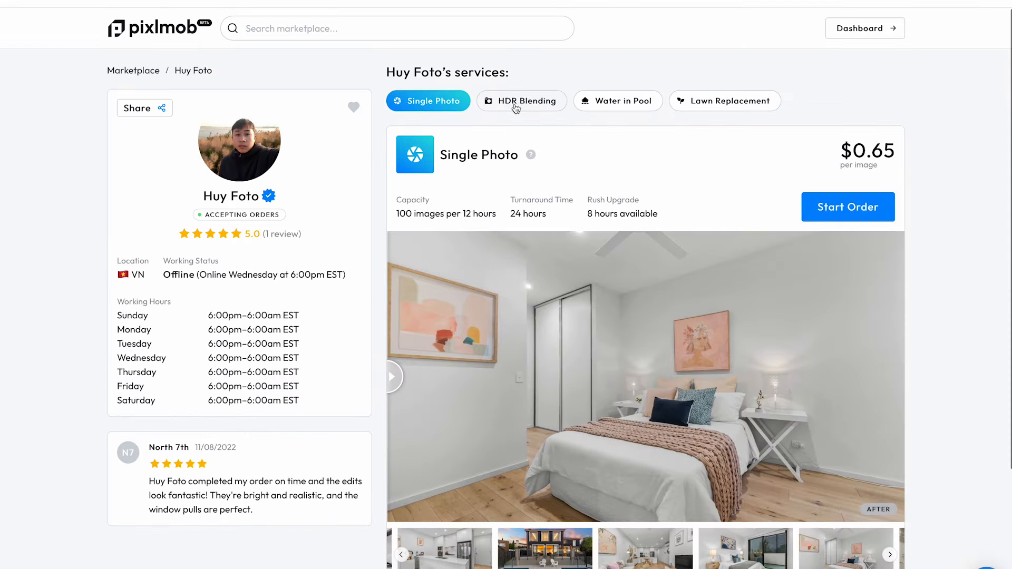
left_click(517, 104)
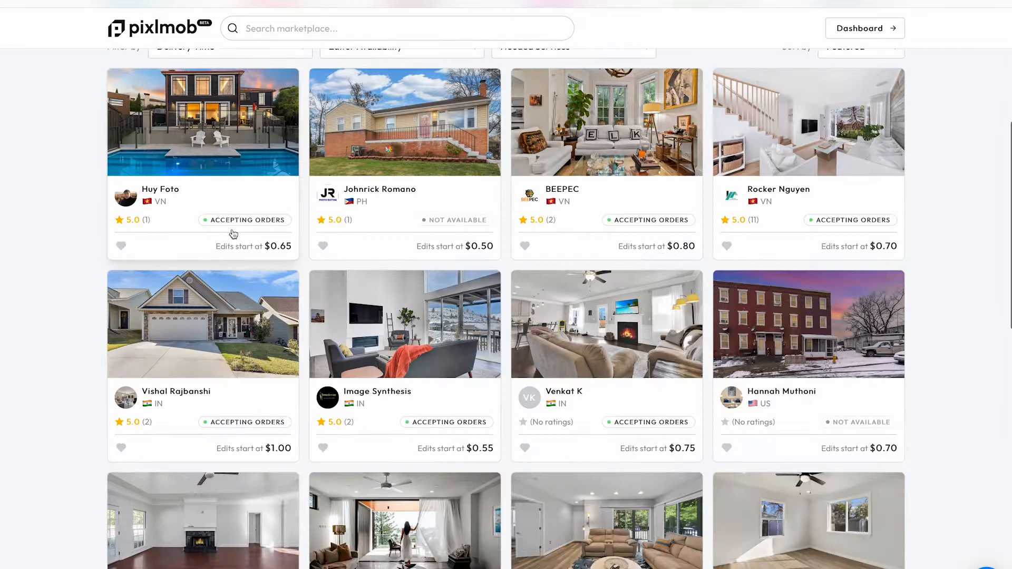
scroll(233, 230, "down", 3)
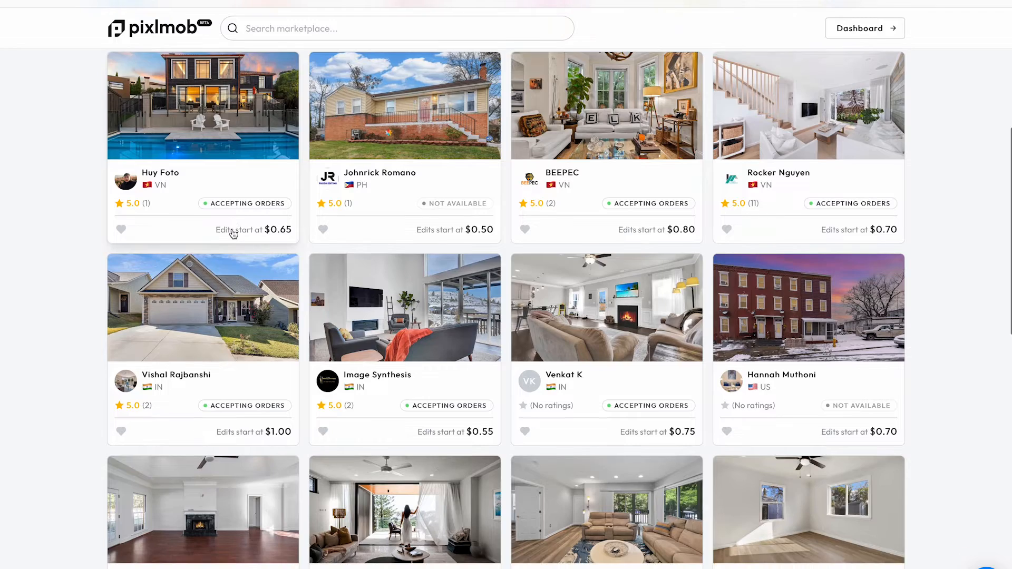
scroll(234, 234, "down", 4)
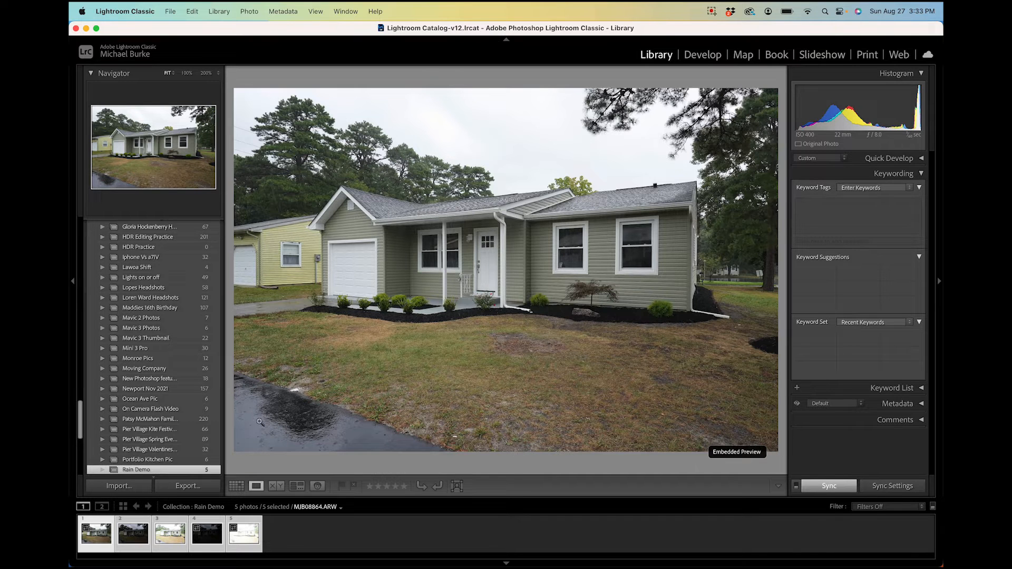
Step: In Lightroom Classic, inspect the rain streaks around the porch up close and compare the bracketed exposures in the Rain Demo collection
left_click(452, 293)
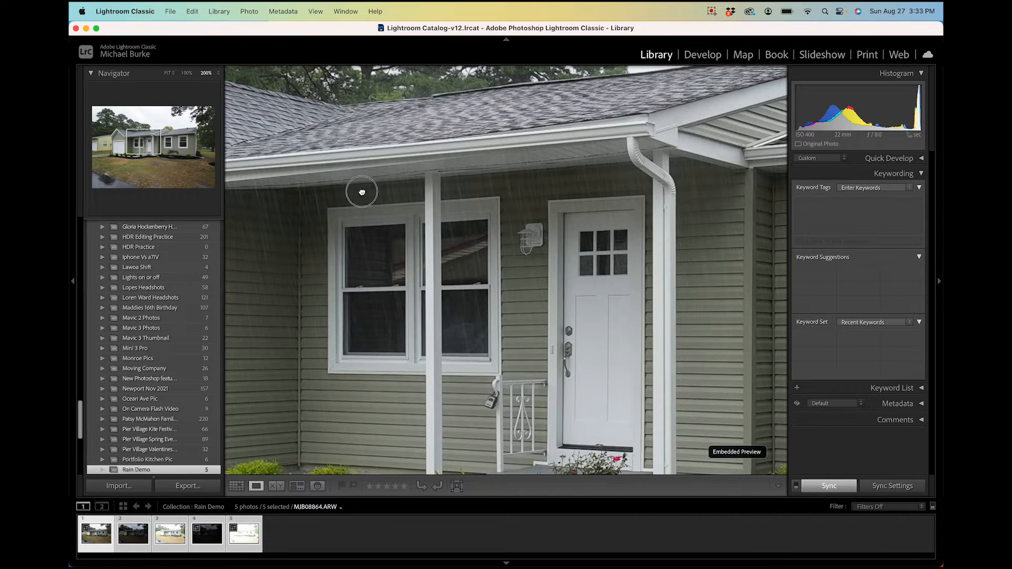
left_click(357, 190)
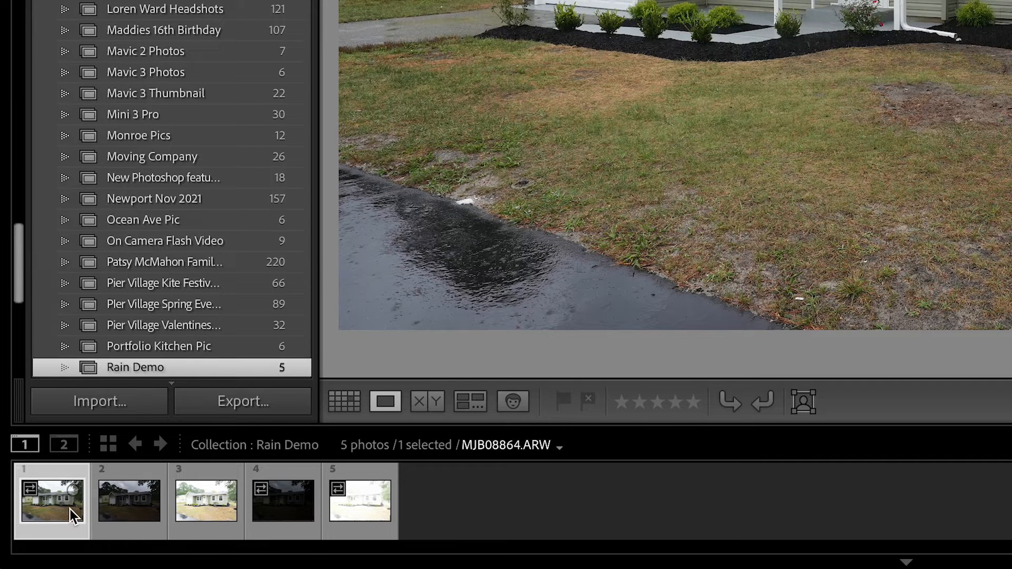
left_click(138, 508)
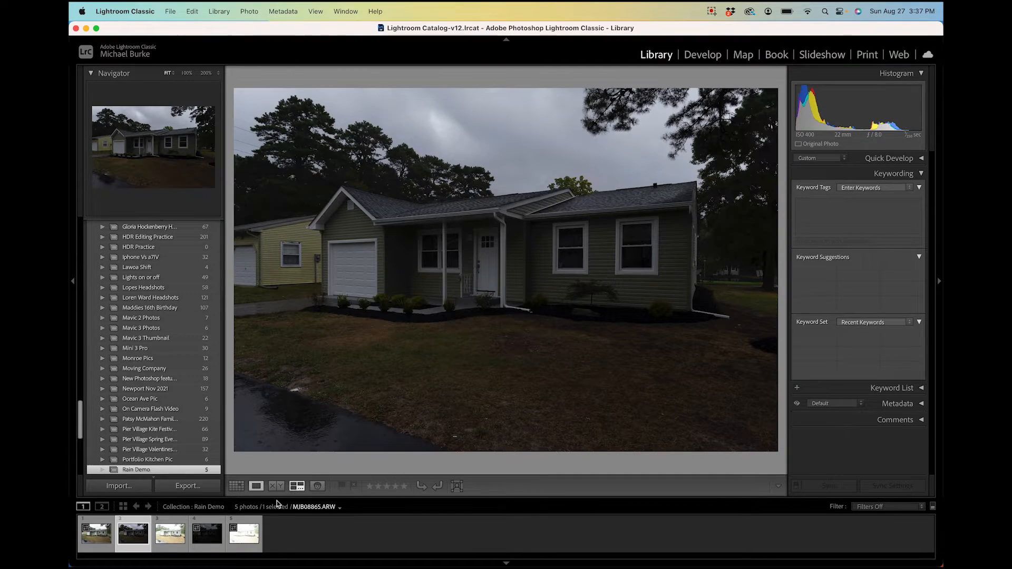
key("Right")
key("Left")
key("Left")
Step: Set the exposure of the dark second photo to +2.00 in the Develop module and compare it with the first photo
left_click(699, 58)
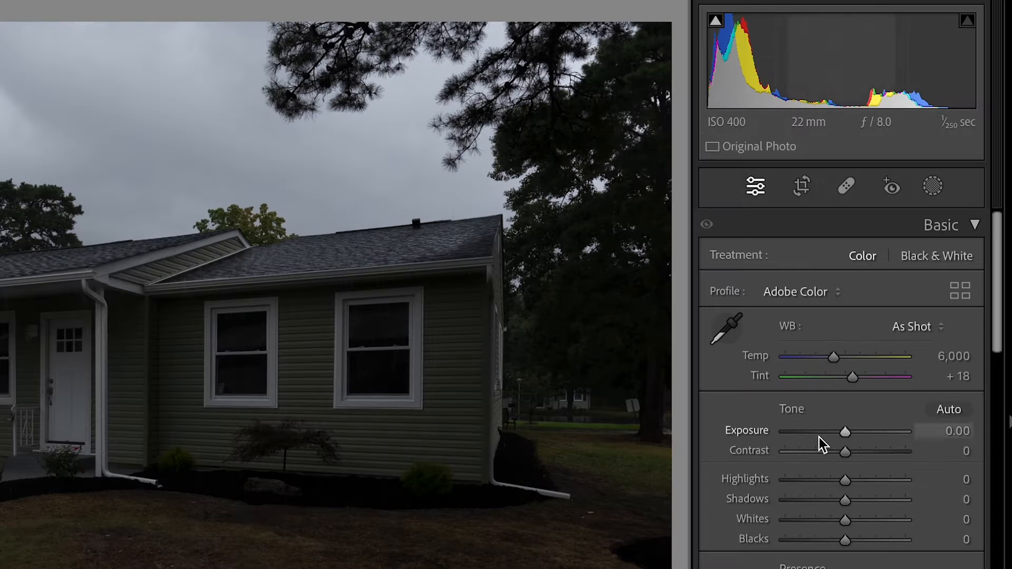
left_click(947, 433)
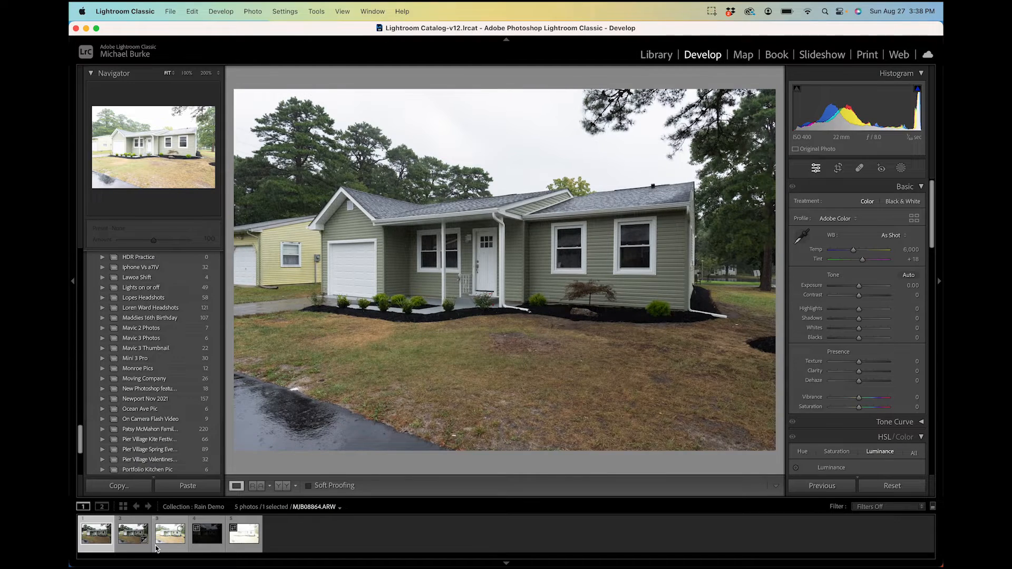
key("Right")
key("Left")
key("Right")
key("Left")
key("Right")
key("Left")
key("Right")
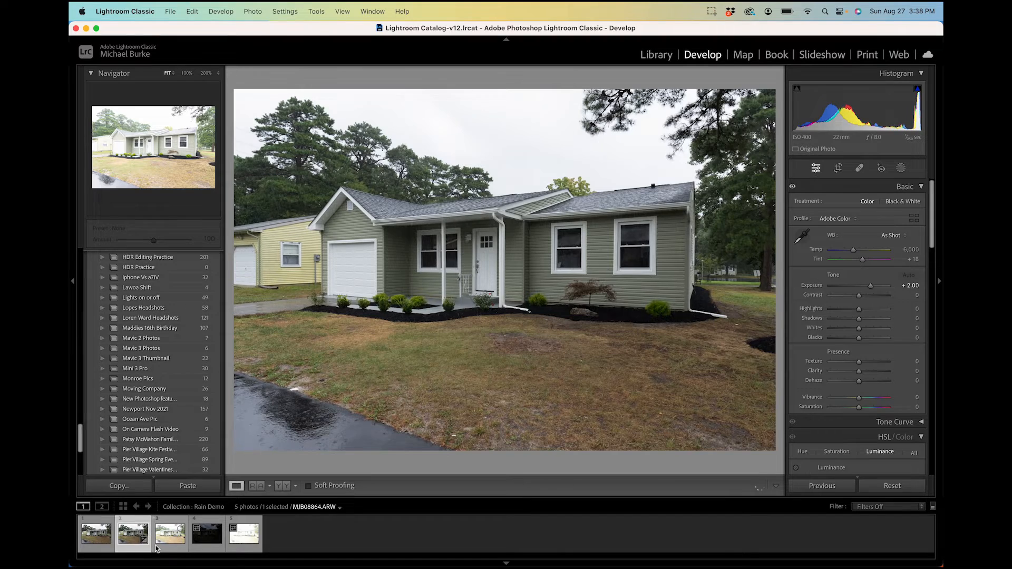
Step: Lower the exposure of the bright third photo to match the first, and compare the three matched frames
key("Right")
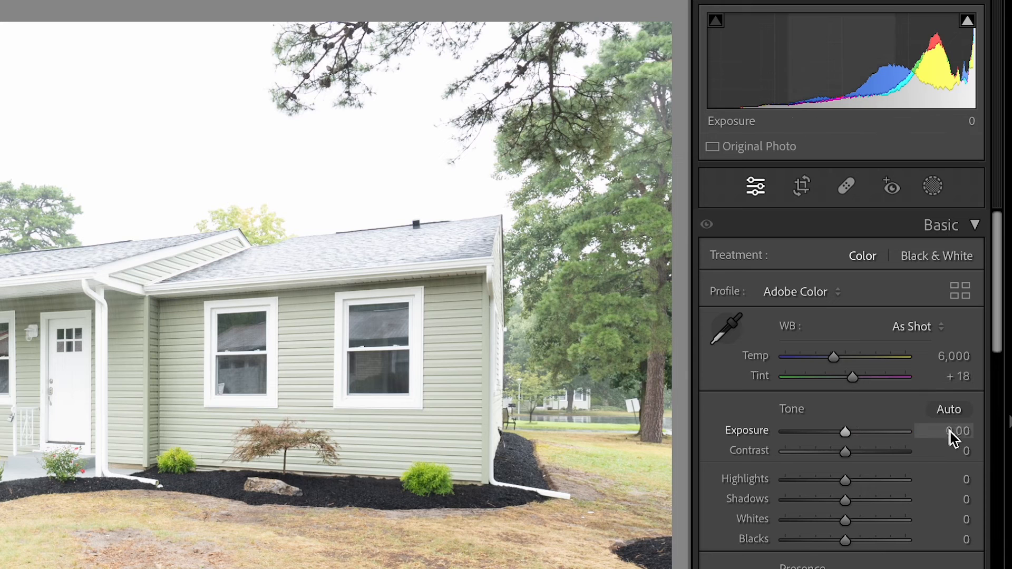
left_click(949, 431)
key("Return")
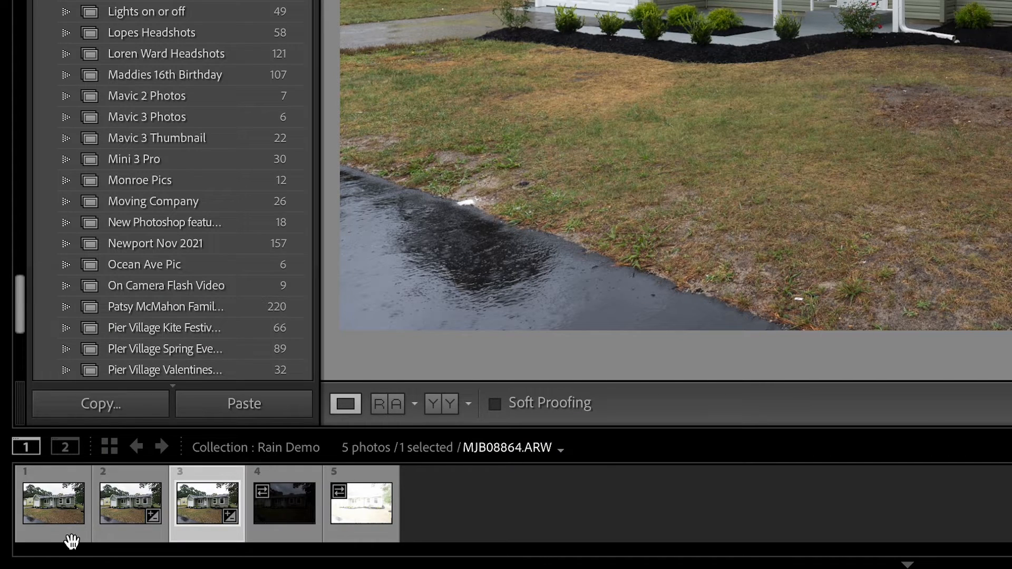
left_click(48, 532)
key("Right")
key("Right")
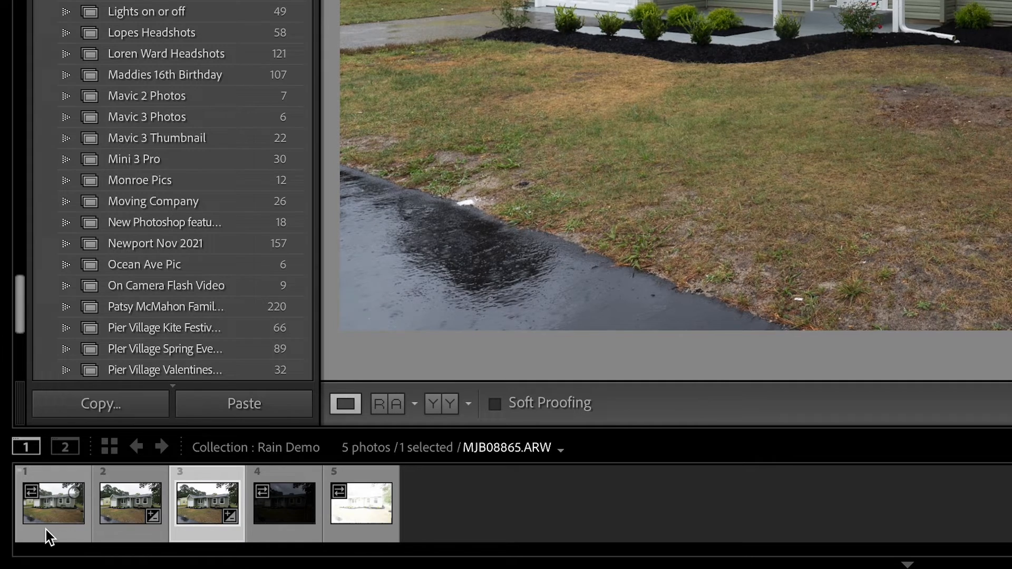
key("Left")
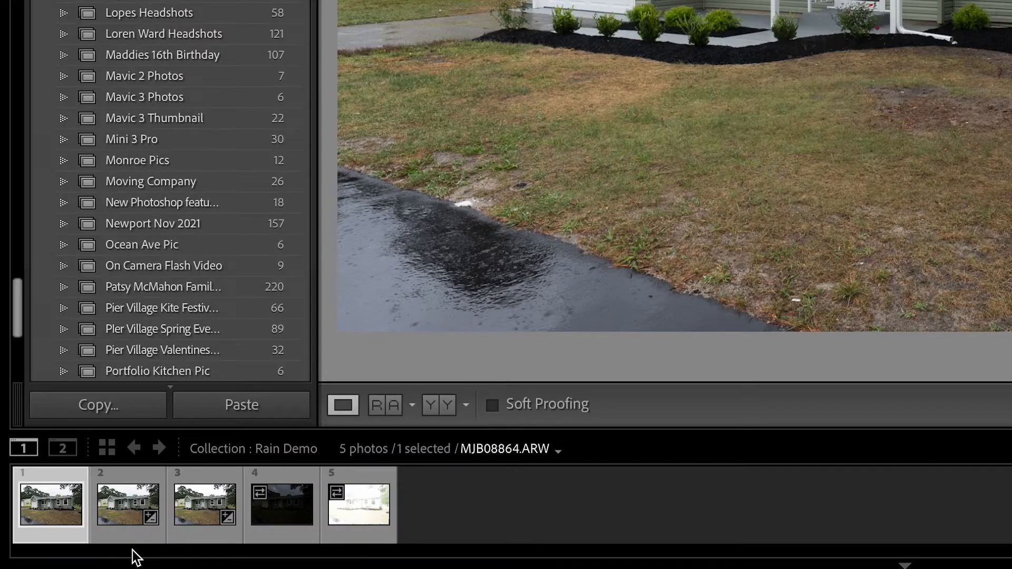
Step: Select the first three photos together and open them as layers in Photoshop
left_click(188, 503, "shift")
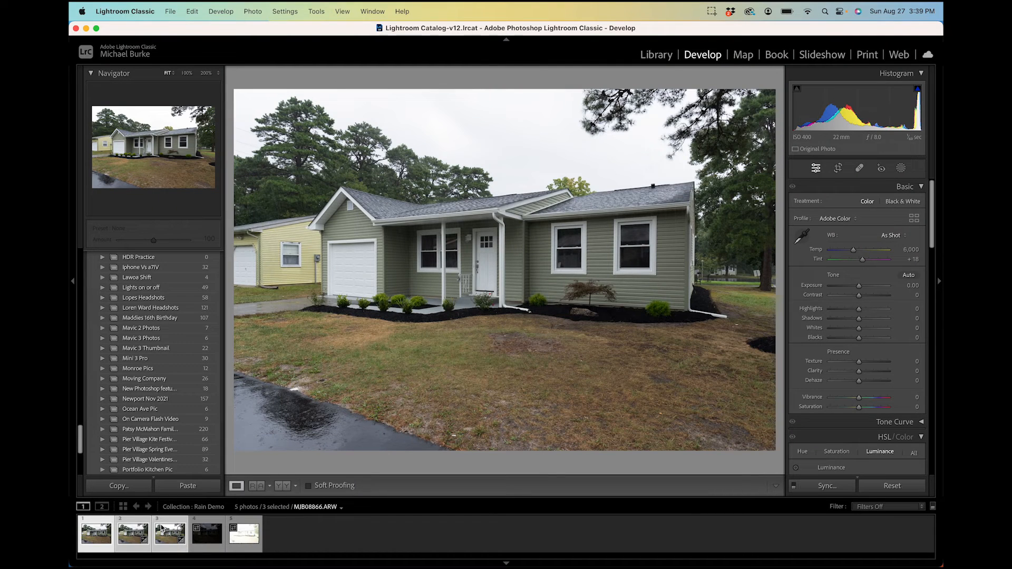
right_click(162, 529)
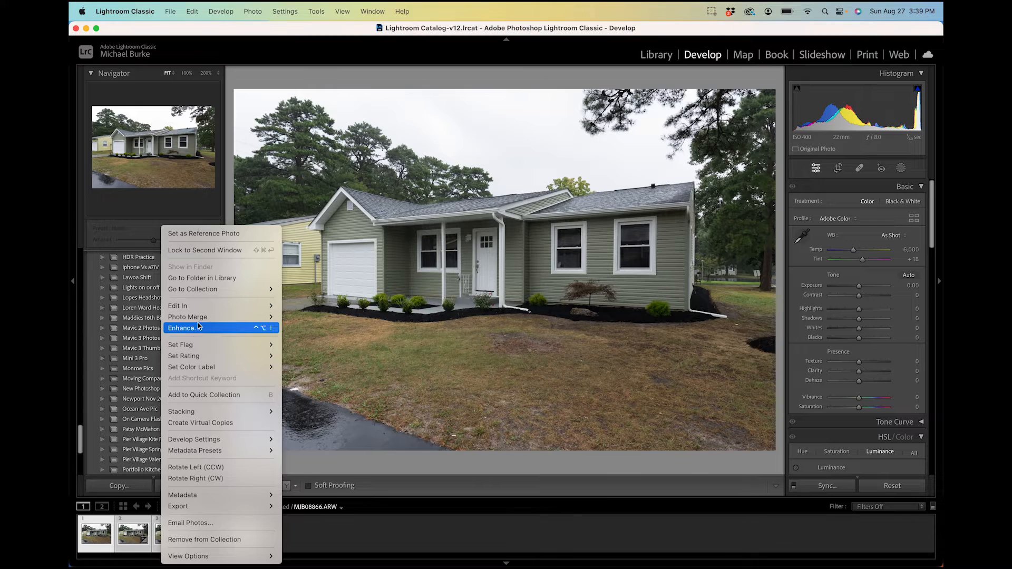
mouse_move(182, 306)
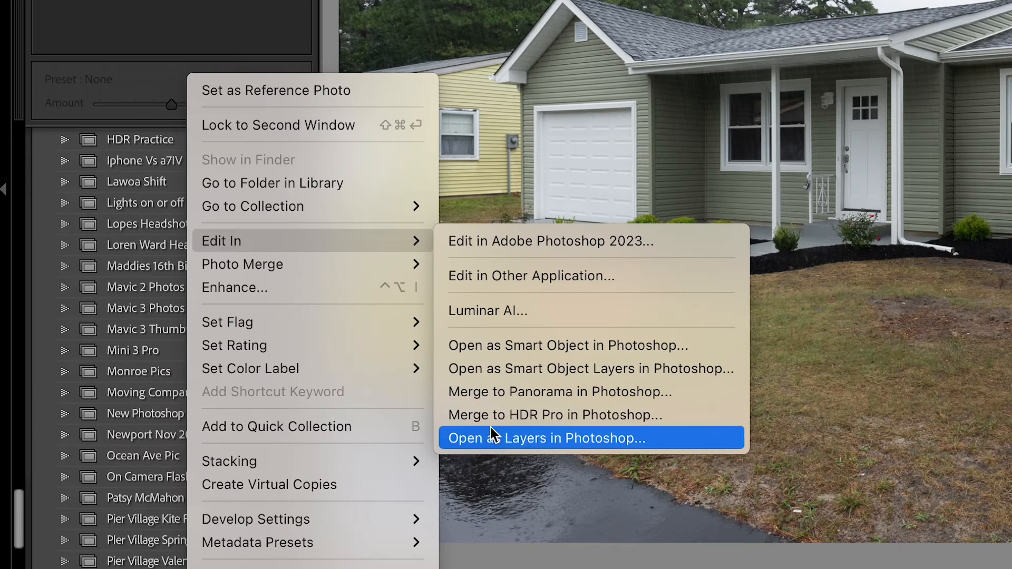
left_click(491, 436)
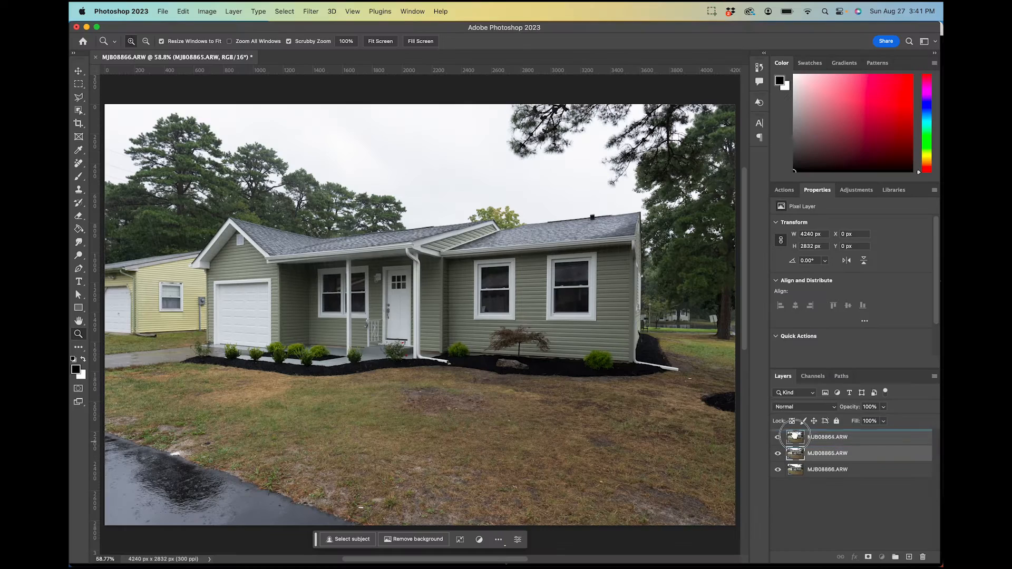
Step: Move the MJB08865.ARW layer to the top of the stack and set its blend mode to Darken, comparing the porch with and without it
left_click_drag(795, 424, 796, 436)
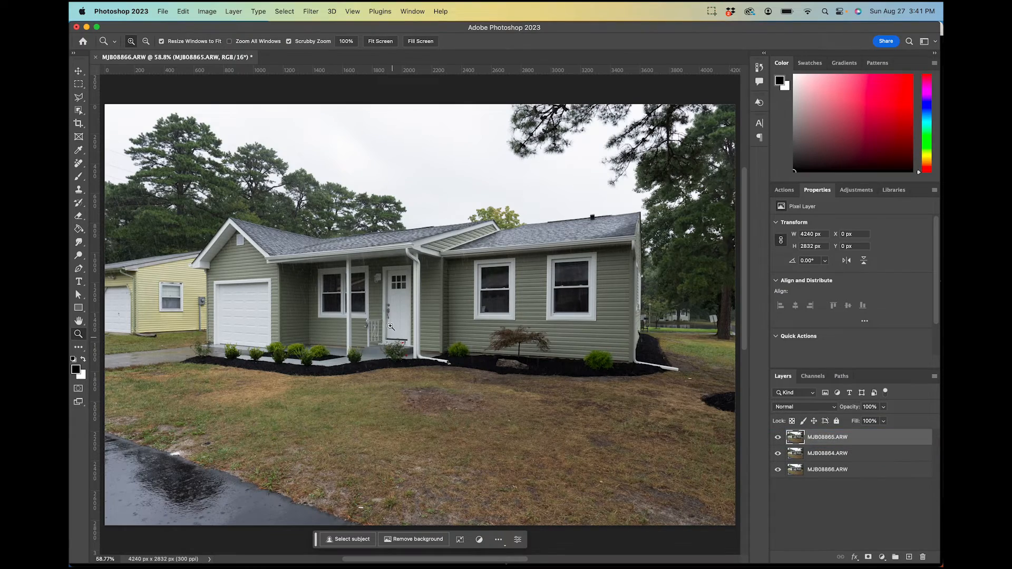
left_click_drag(334, 257, 376, 297)
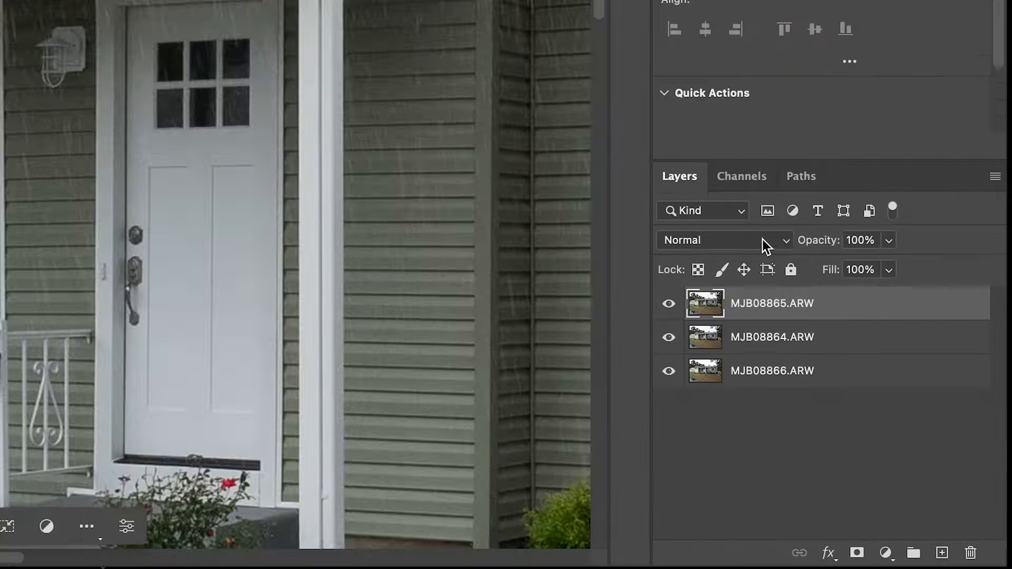
left_click(774, 241)
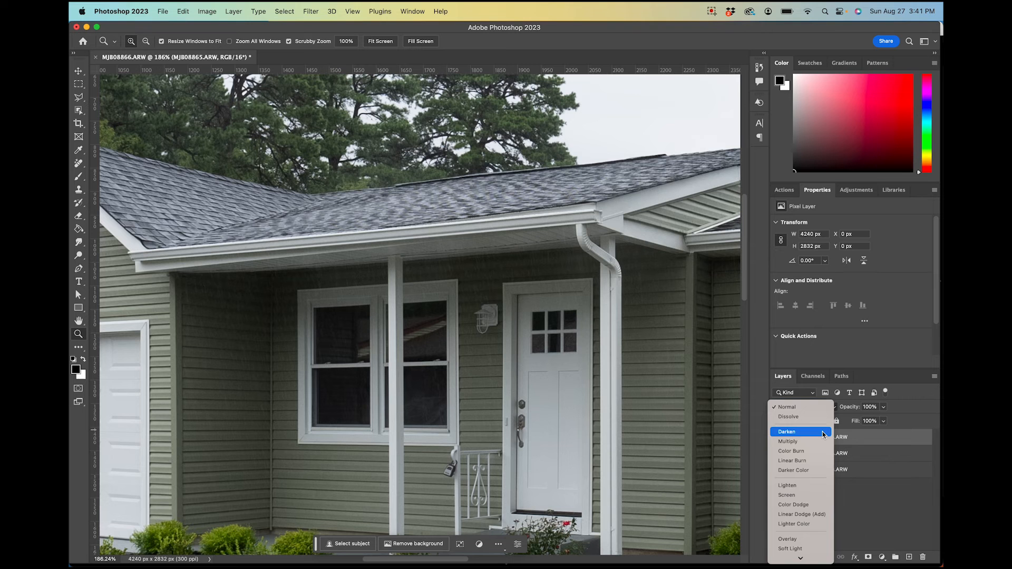
left_click(763, 292)
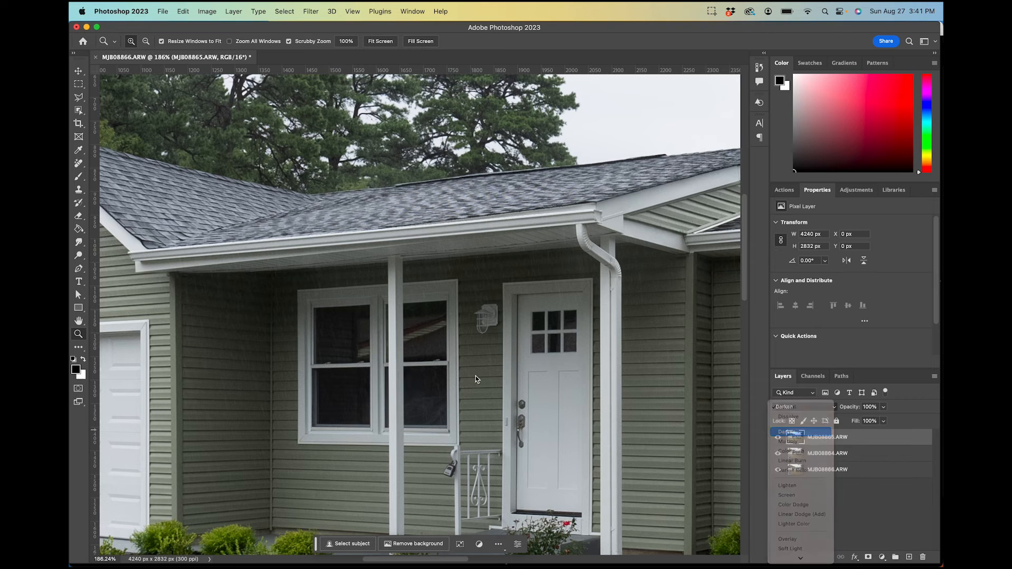
key("super+z")
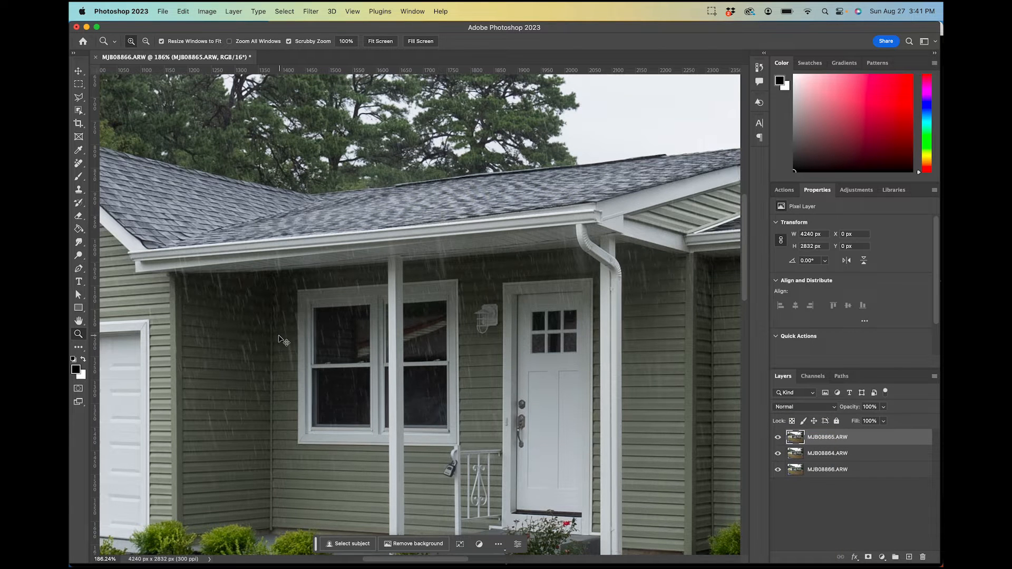
key("super+shift+z")
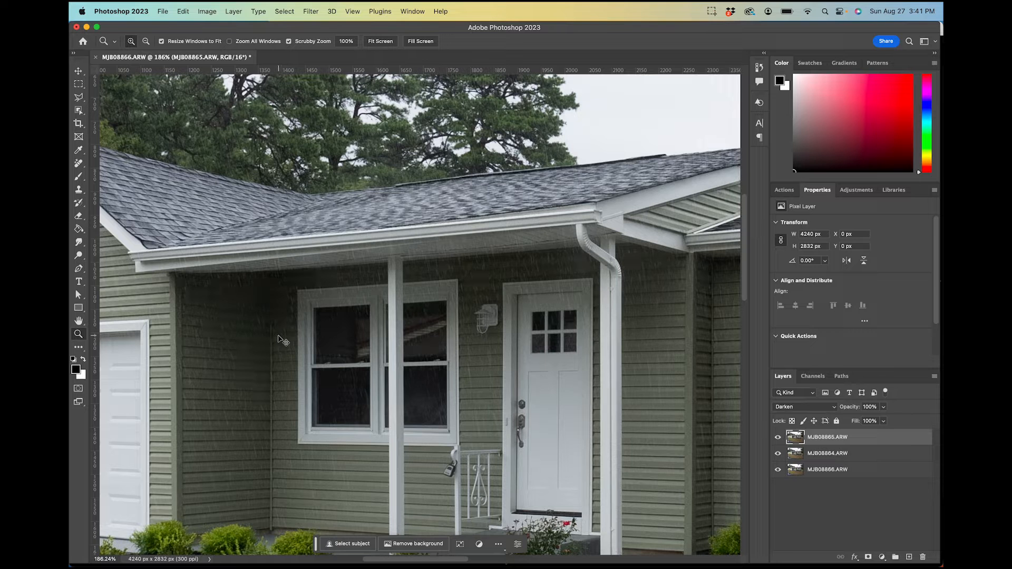
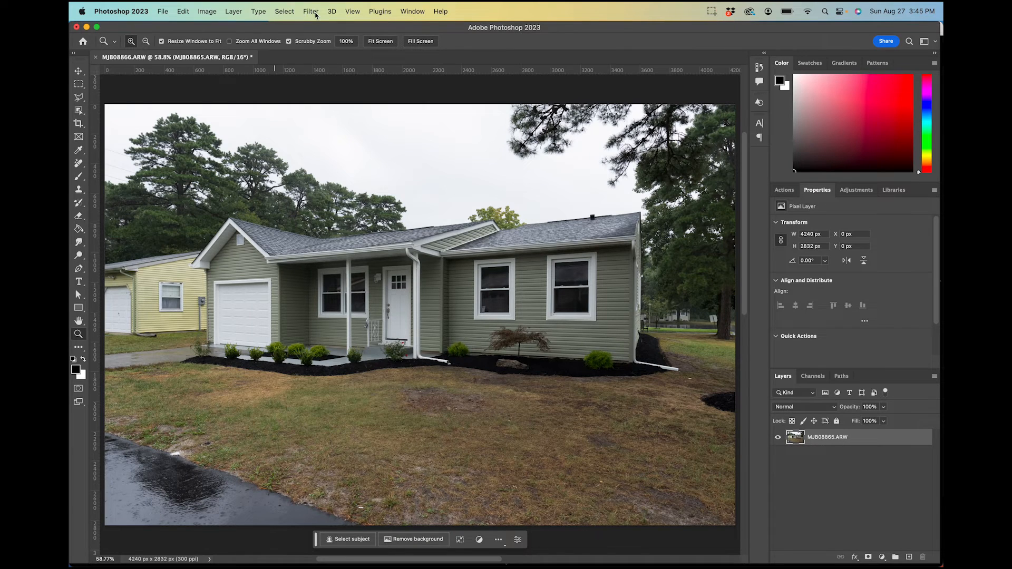
Step: Apply the Camera Raw Filter to the single remaining layer with Exposure +0.15, Highlights -30 and Shadows +41
left_click(311, 12)
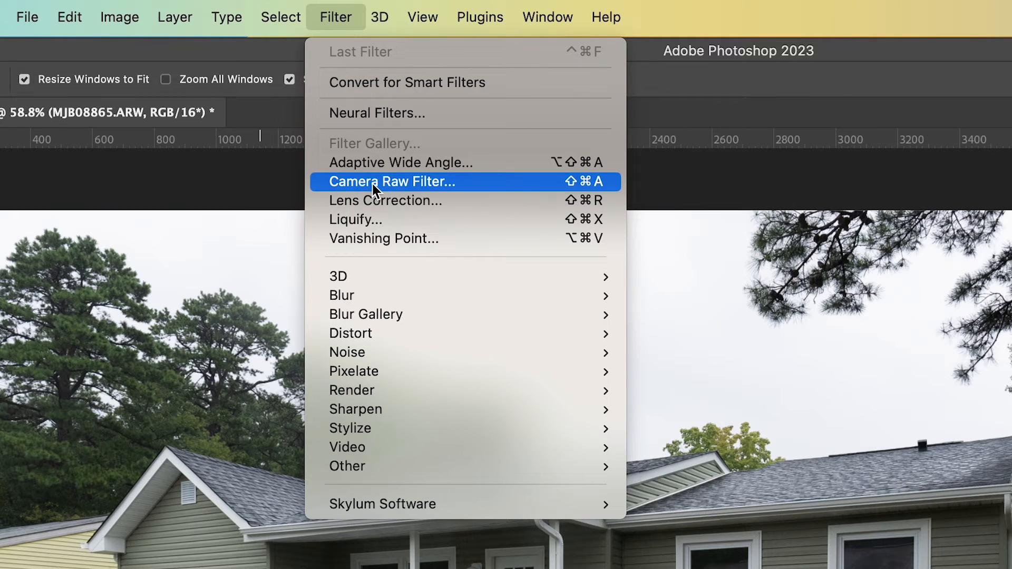
left_click(372, 182)
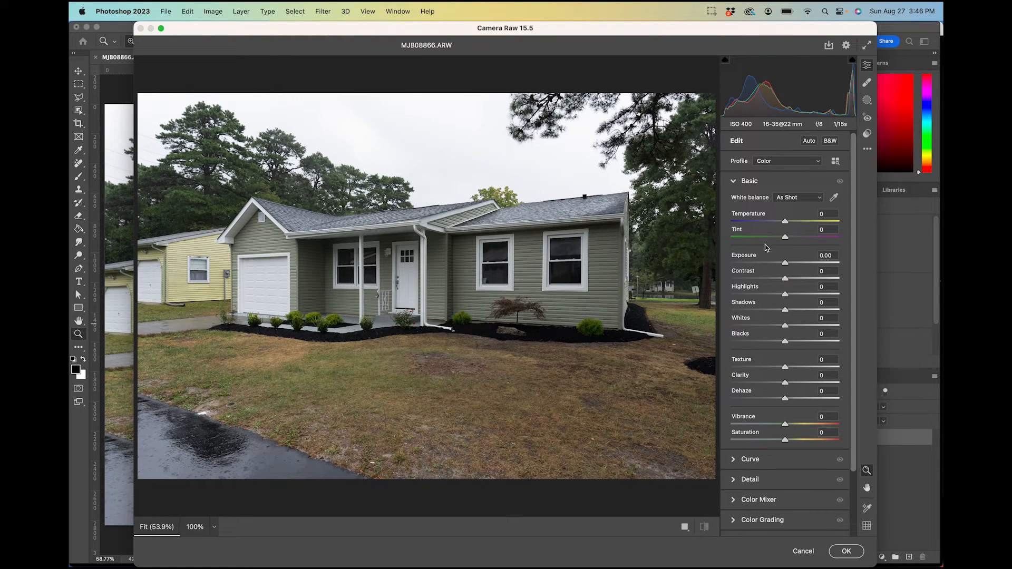
left_click_drag(540, 34, 507, 32)
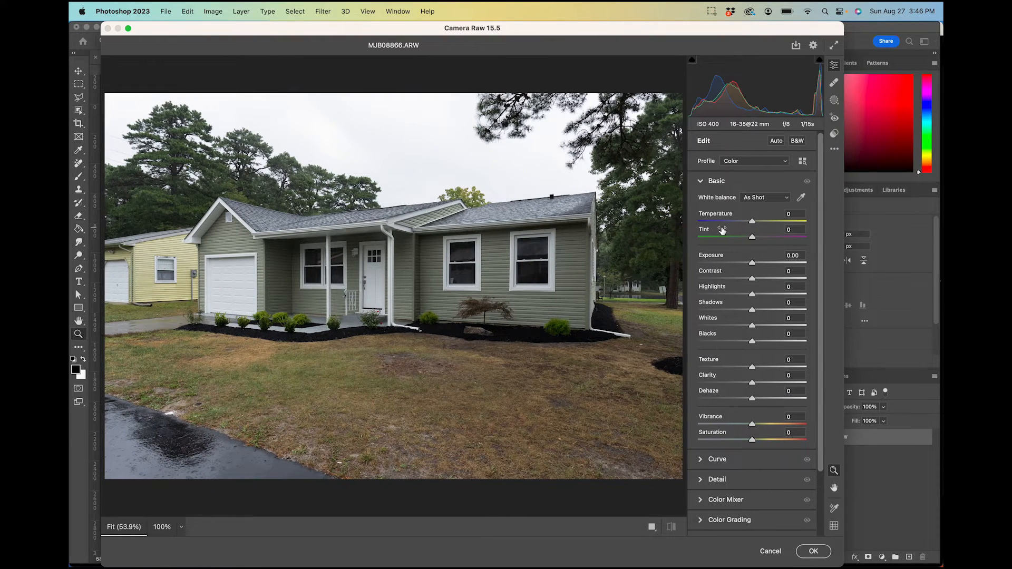
left_click_drag(752, 309, 775, 311)
left_click_drag(752, 264, 754, 264)
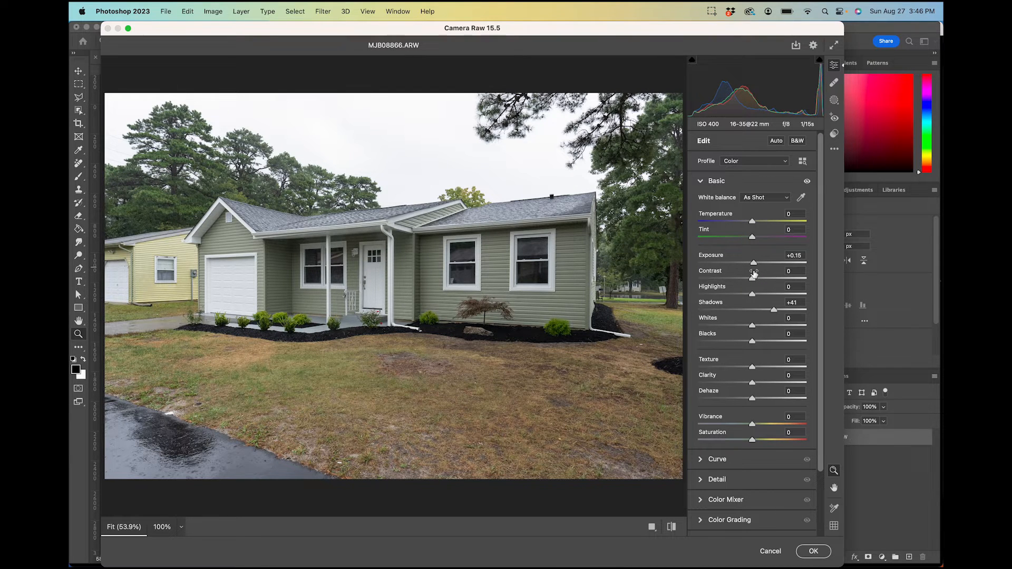
left_click_drag(754, 266, 736, 297)
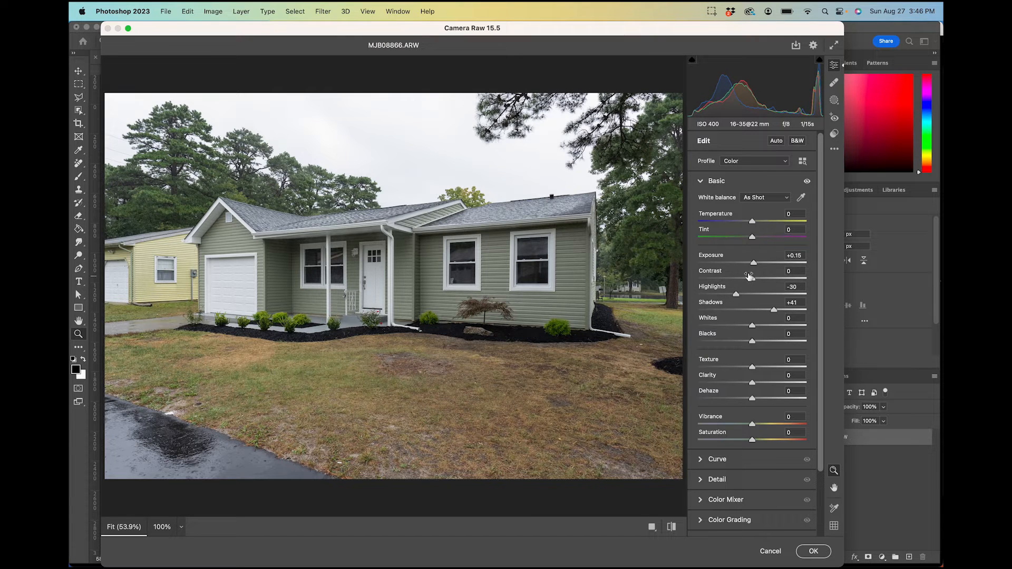
left_click_drag(754, 265, 754, 266)
mouse_move(810, 529)
left_click(813, 551)
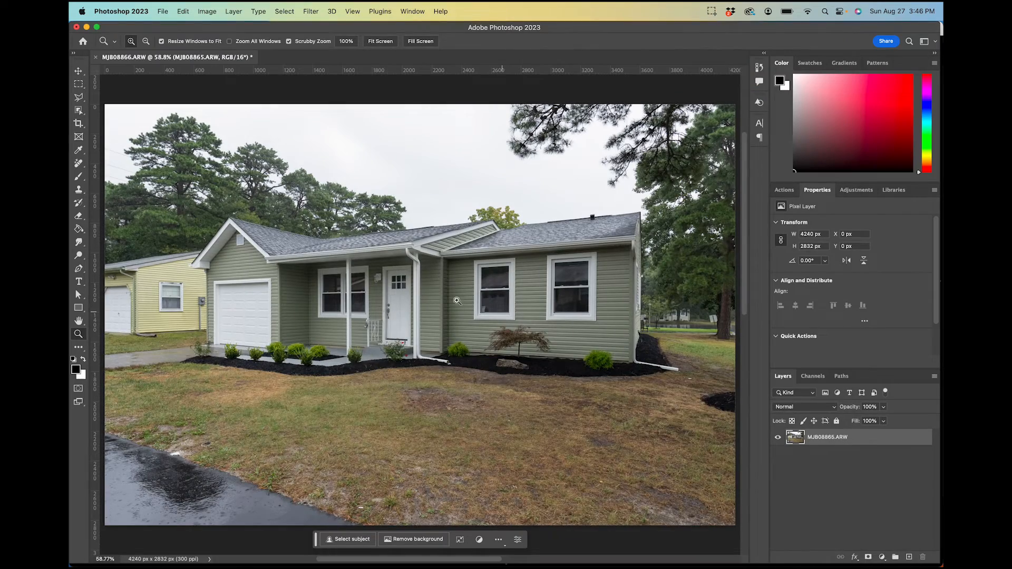
Step: Replace the overcast sky with the blue sky with thin, streaky clouds from the IREP Sky Replacement set, output to new layers
left_click(183, 11)
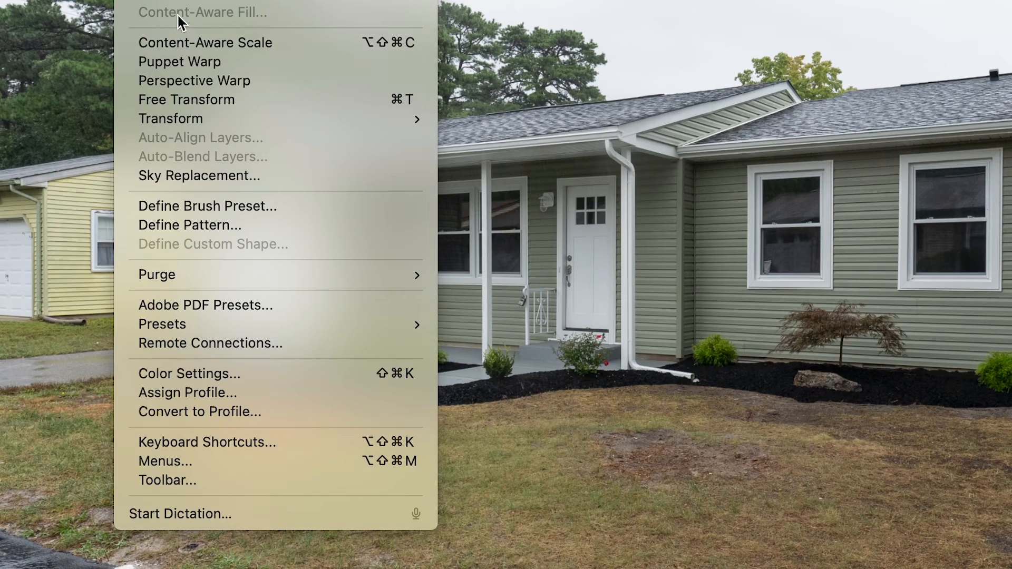
left_click(193, 178)
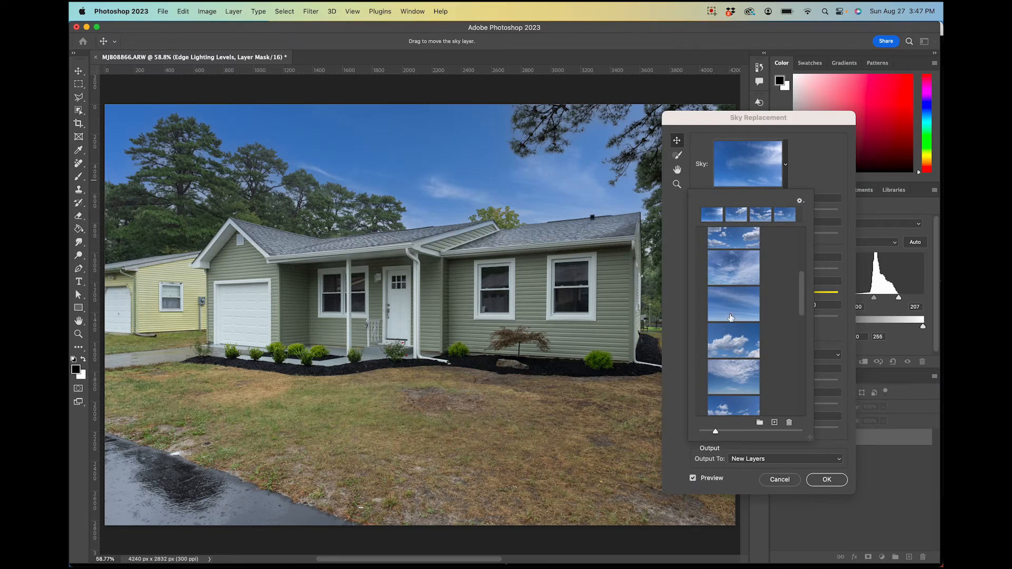
left_click(738, 322)
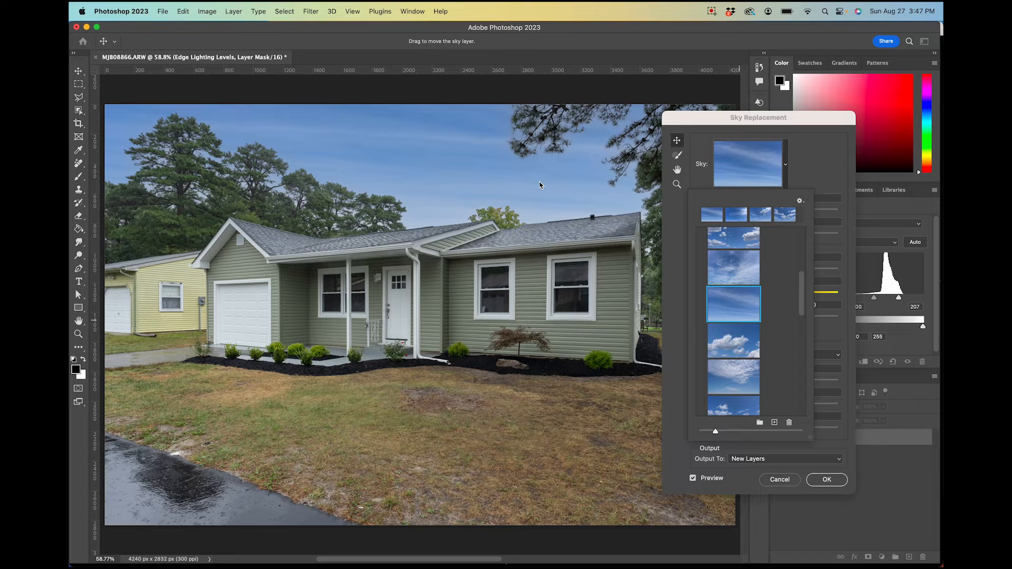
scroll(781, 372, "down", 5)
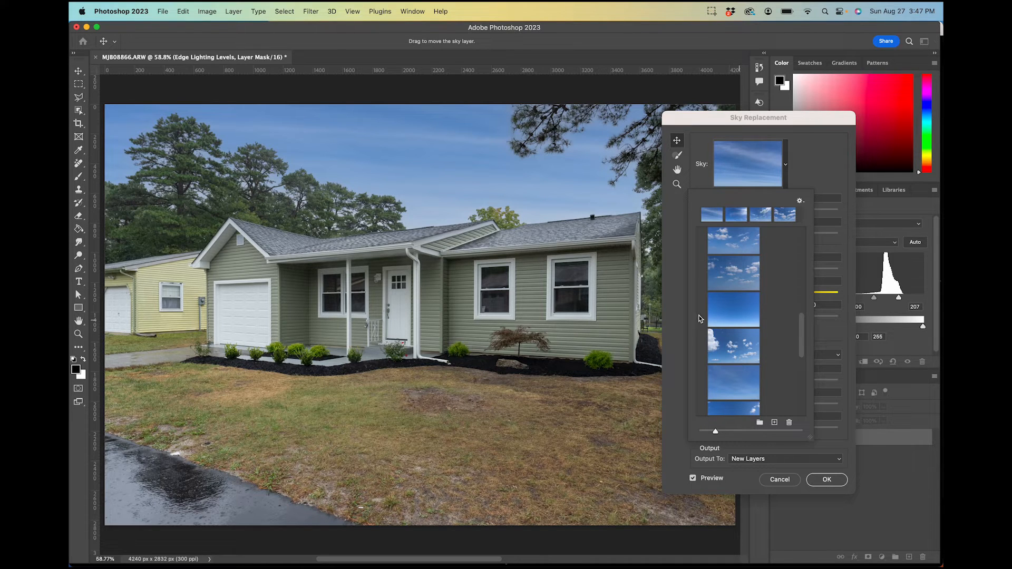
scroll(778, 359, "up", 6)
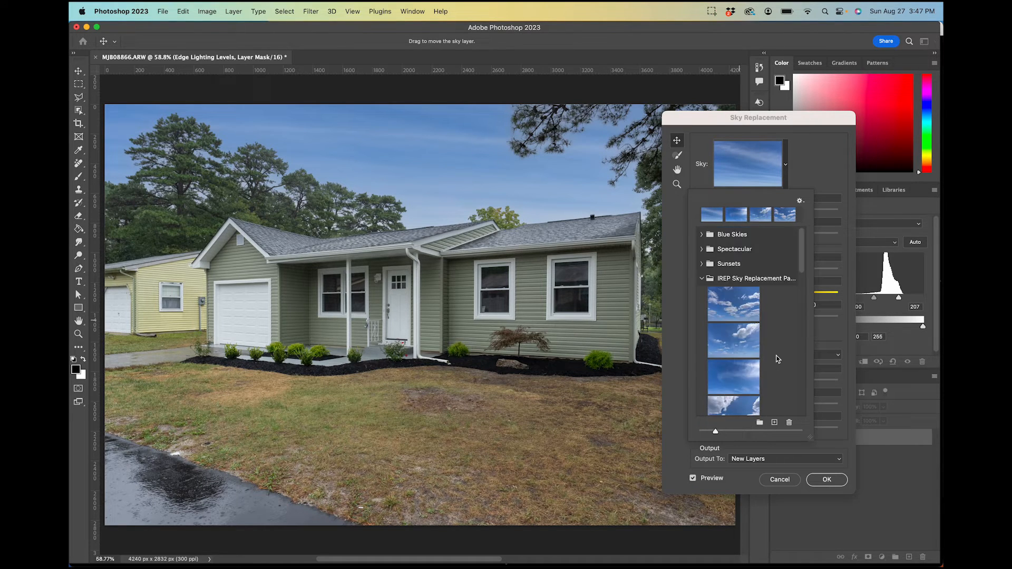
left_click(826, 480)
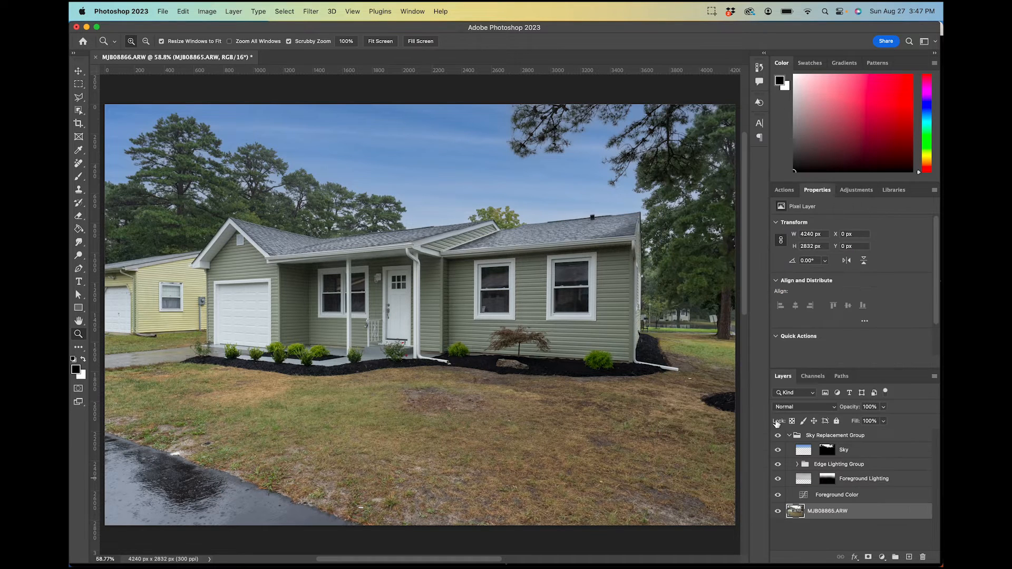
Step: Merge the Sky Replacement Group with the MJB08865.ARW layer into a single layer and save the photo
left_click(827, 433)
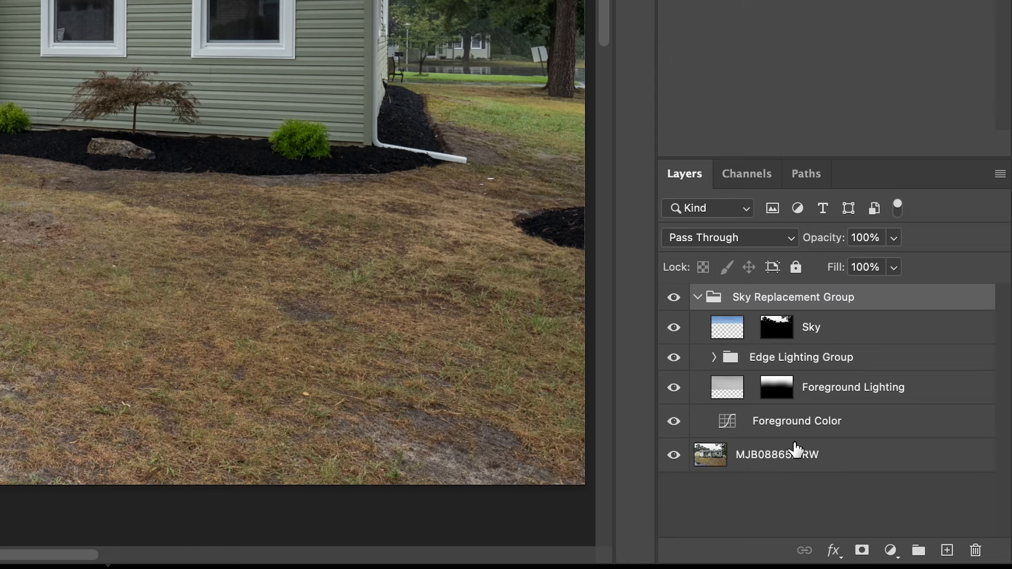
left_click(836, 513, "shift")
key("super+e")
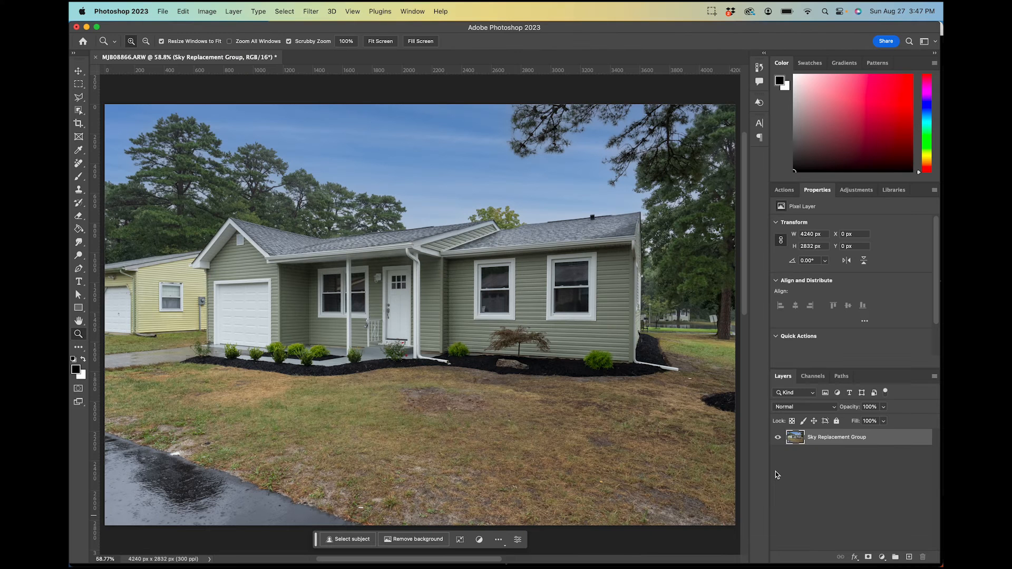
key("super+s")
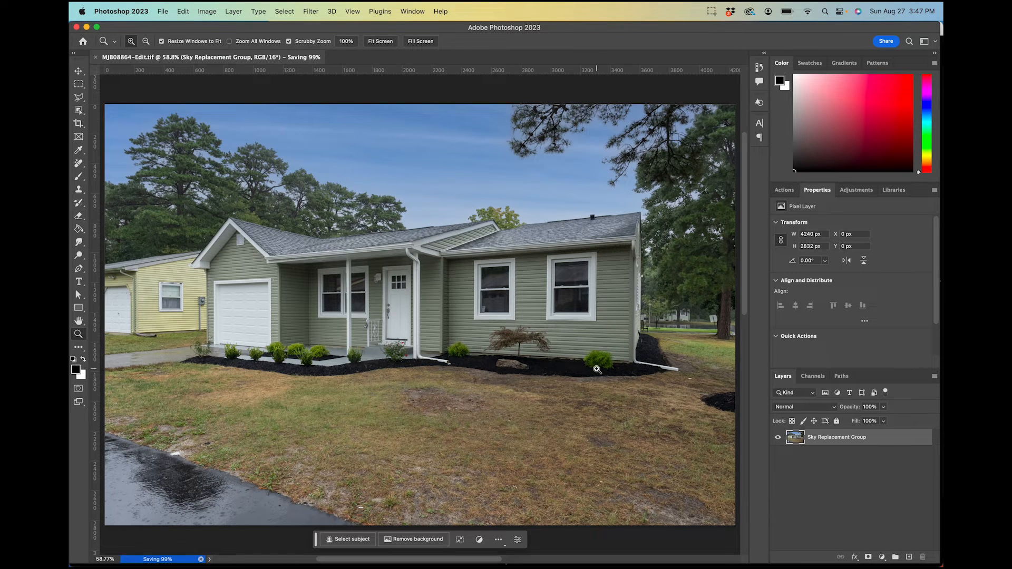
Step: Switch to Lightroom Classic and crop the edited photo tighter around the house at the original aspect ratio, trimming the driveway corner
key("super+Tab")
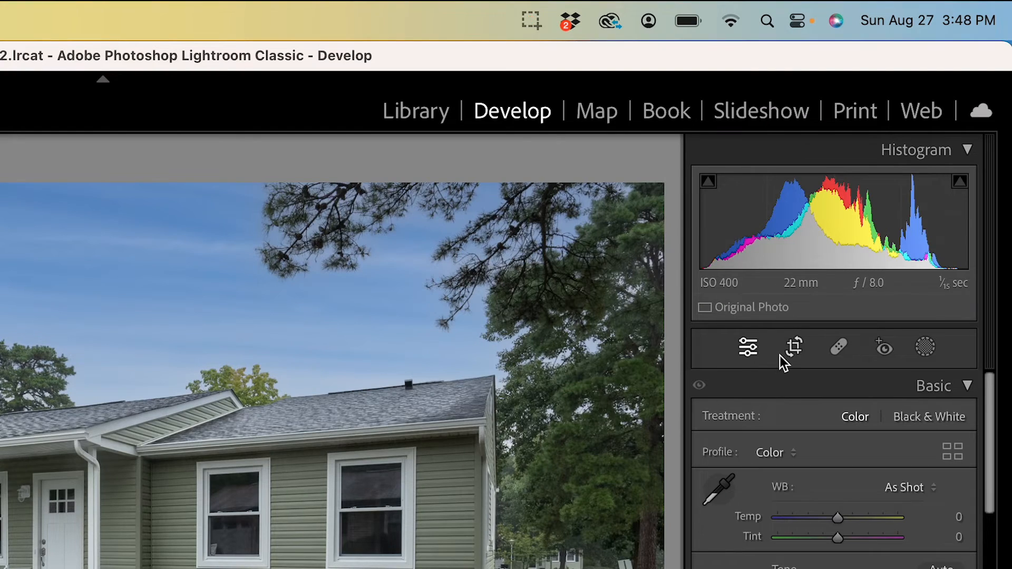
left_click(785, 355)
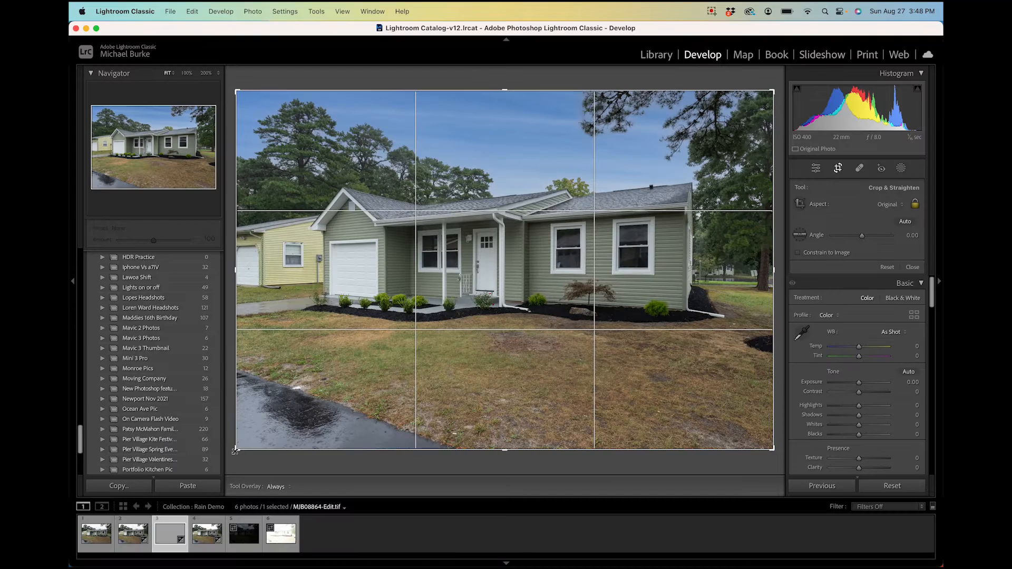
left_click_drag(231, 452, 243, 441)
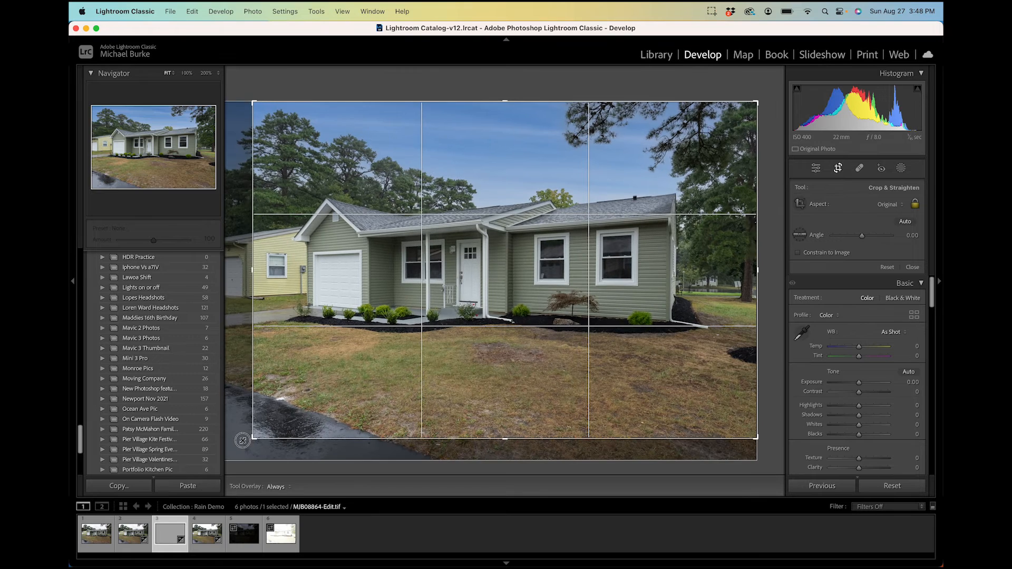
left_click_drag(760, 277, 729, 284)
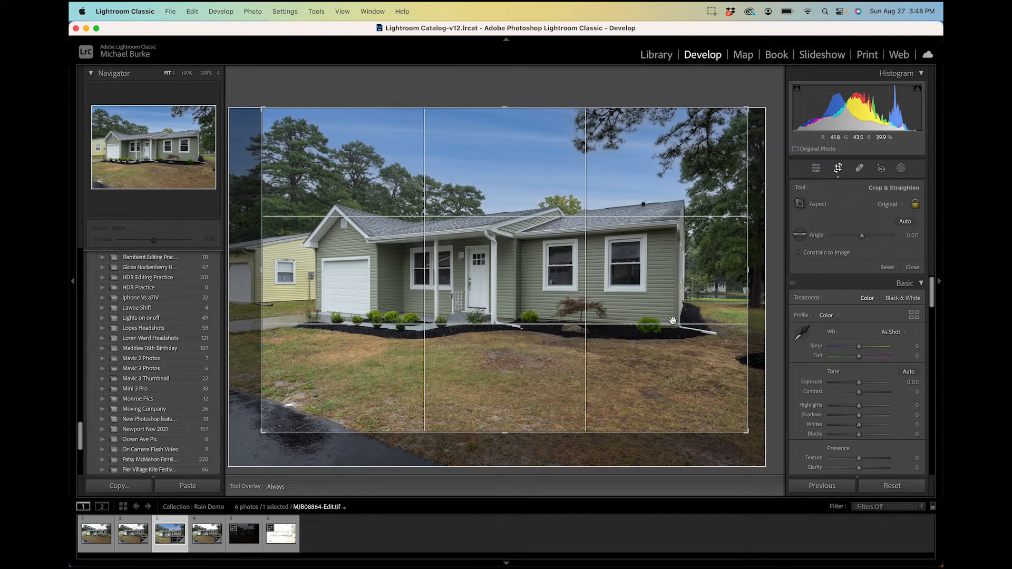
key("Return")
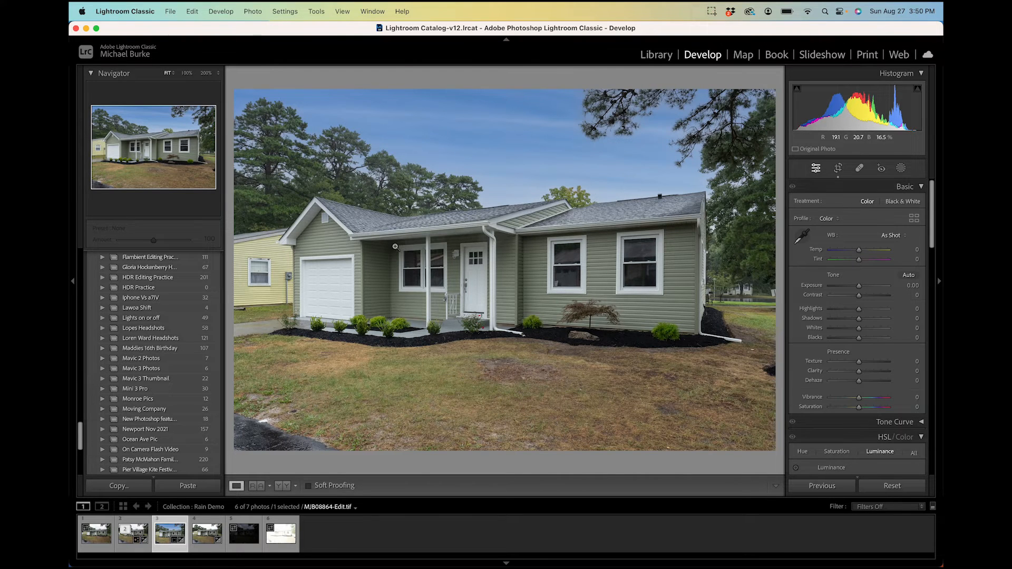
Step: Apply manual luminance noise reduction while checking the porch up close, trying 23 and 28 before lowering the amount
left_click(385, 246)
left_click_drag(407, 274, 375, 231)
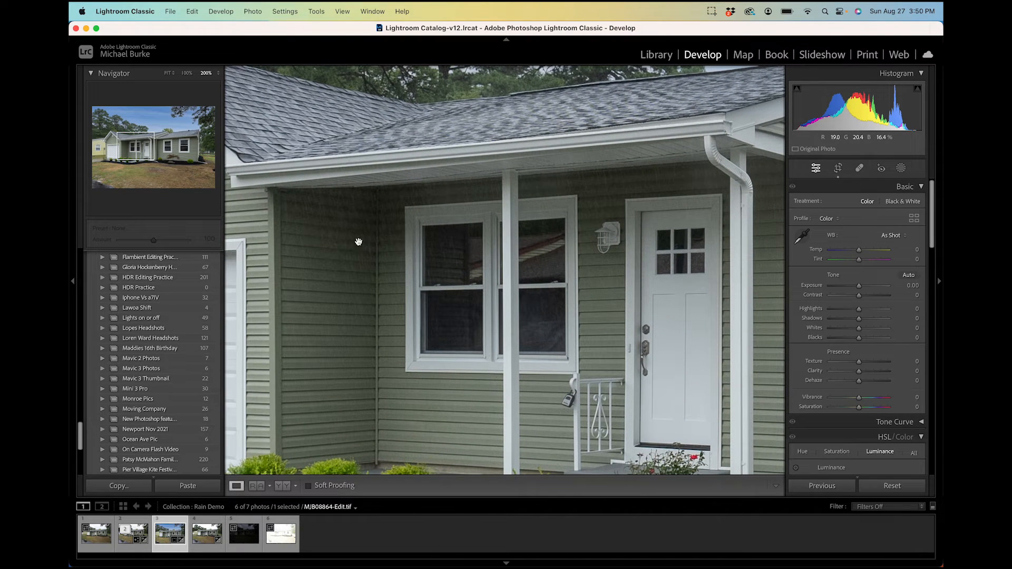
scroll(797, 357, "down", 8)
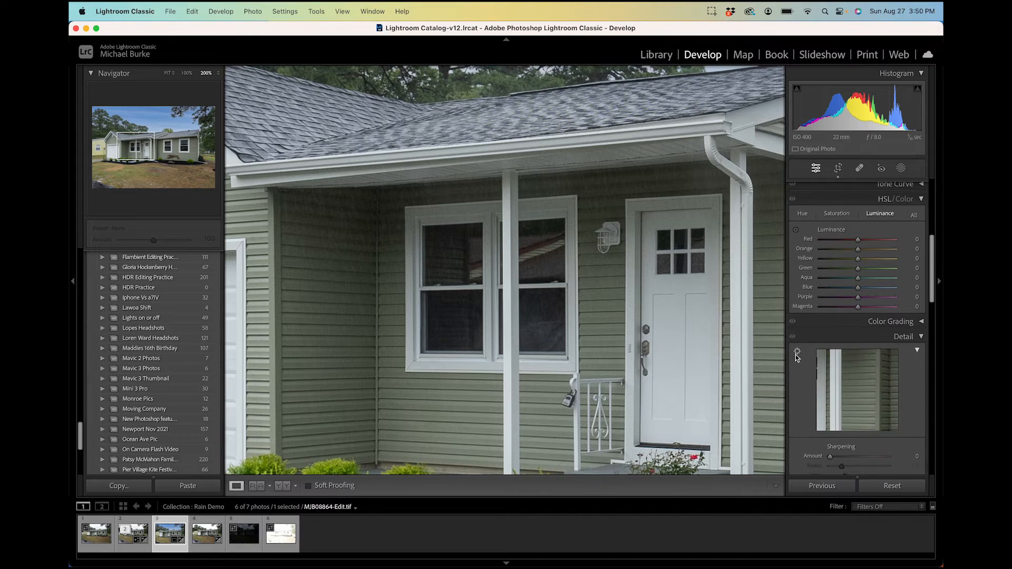
scroll(797, 358, "down", 6)
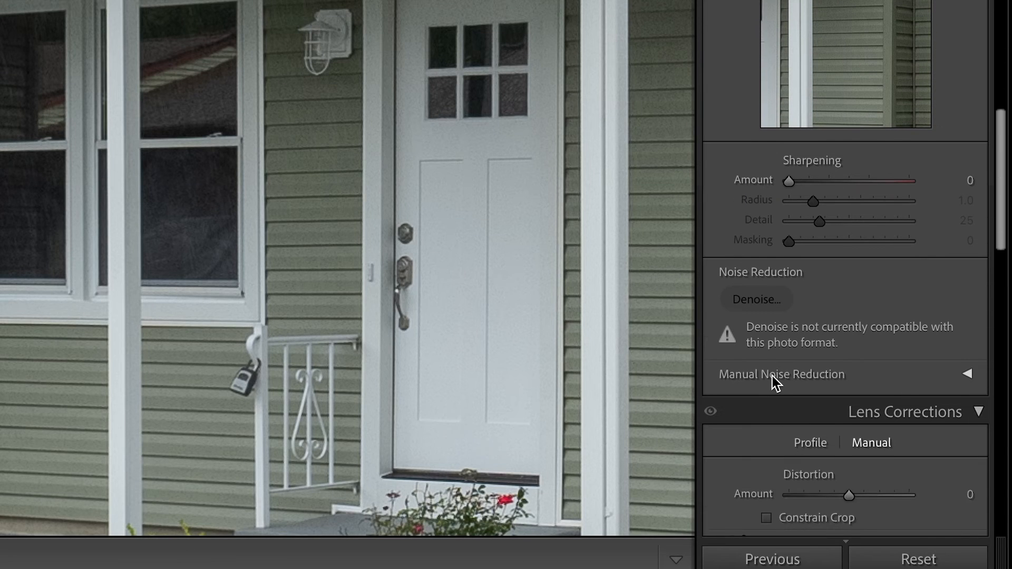
left_click(770, 376)
scroll(838, 399, "down", 5)
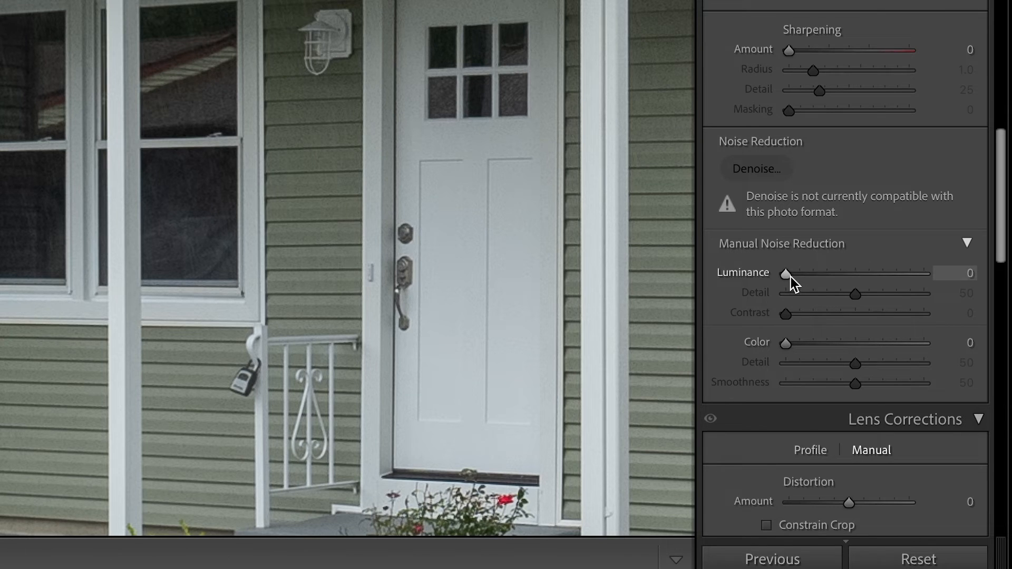
left_click_drag(789, 277, 821, 272)
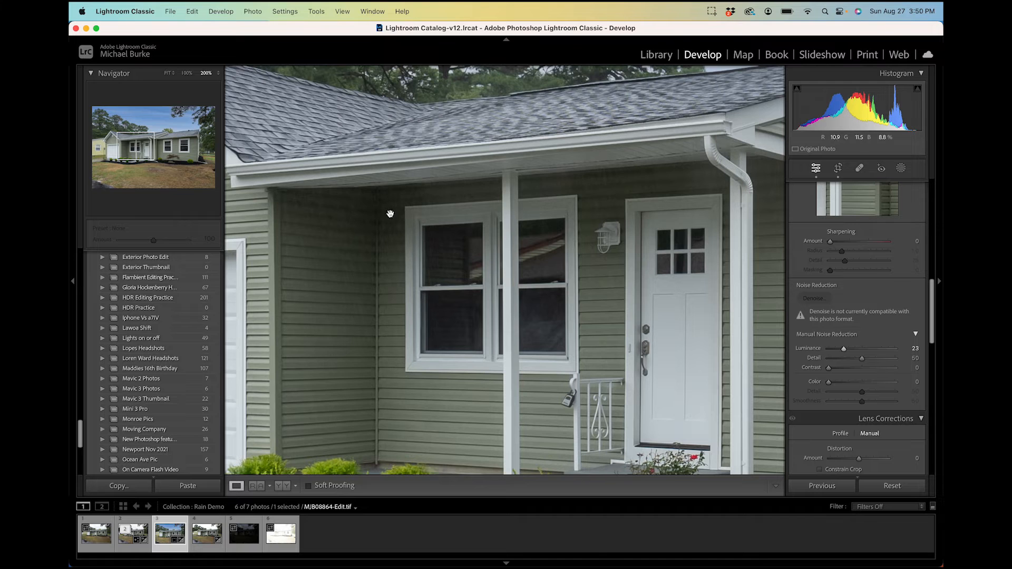
left_click_drag(845, 350, 850, 353)
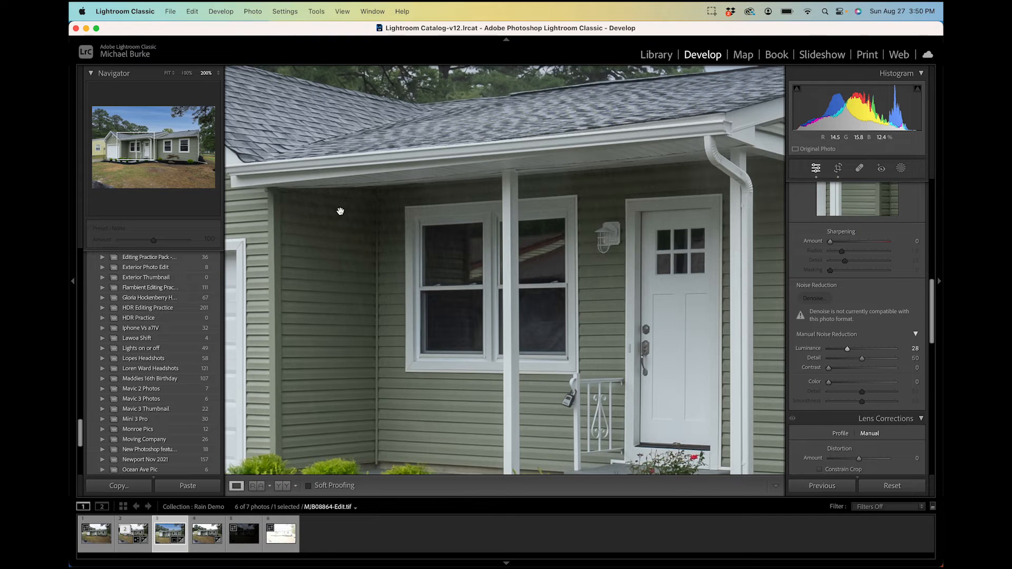
mouse_move(849, 352)
left_mouse_down()
mouse_move(835, 373)
mouse_move(852, 375)
mouse_move(837, 355)
left_mouse_up()
Step: Set the sharpening amount to 67, comparing the porch siding before and after the adjustments
scroll(846, 363, "up", 5)
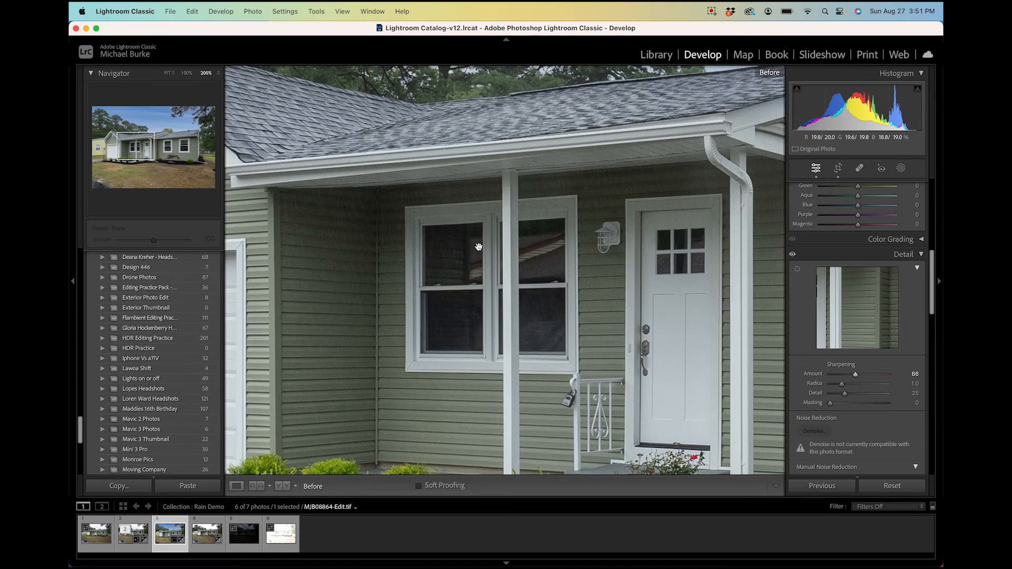
key("backslash")
key("backslash")
key("backslash")
key("backslash")
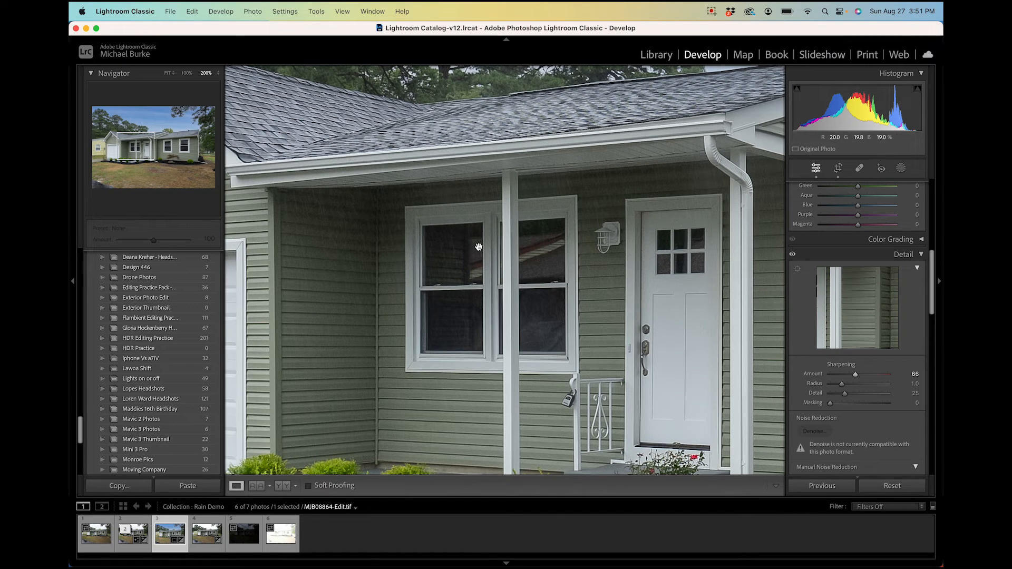
key("backslash")
key("backslash")
key("backslash")
left_click(368, 276)
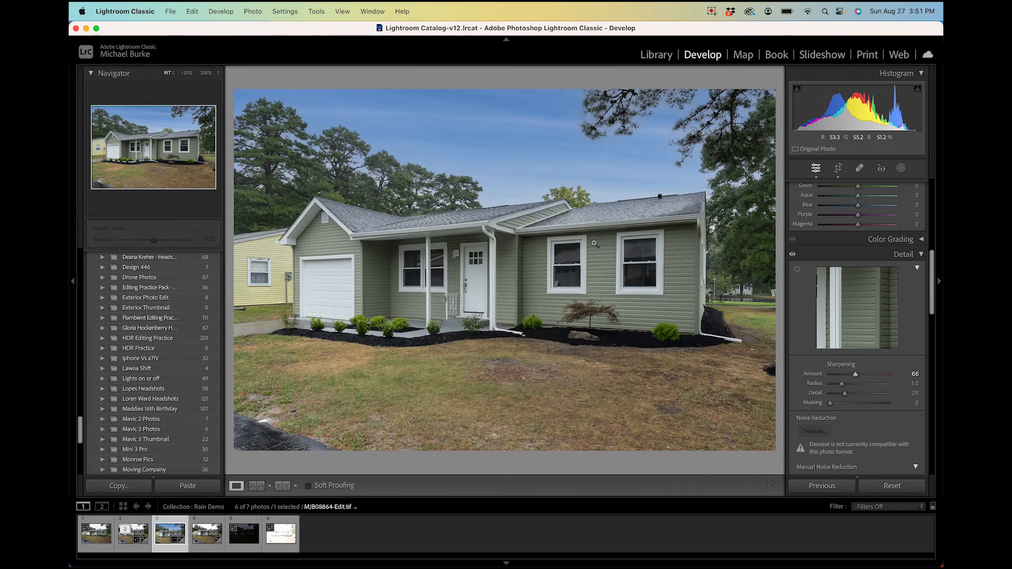
left_click_drag(856, 375, 856, 375)
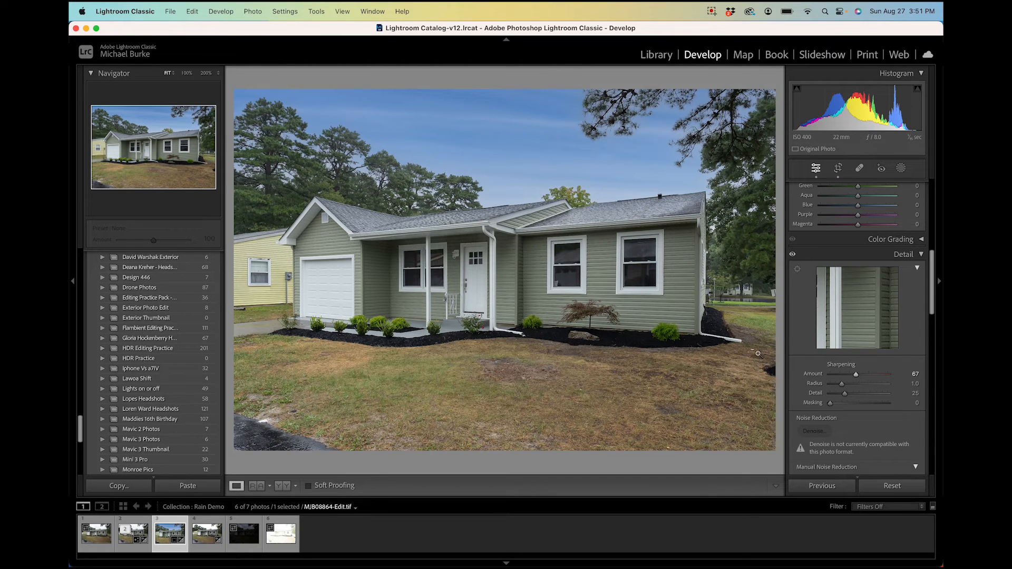
Step: Set Clarity to +23 and Vibrance to +20, and compare the whole photo before and after
scroll(857, 290, "up", 8)
left_click_drag(859, 325, 867, 326)
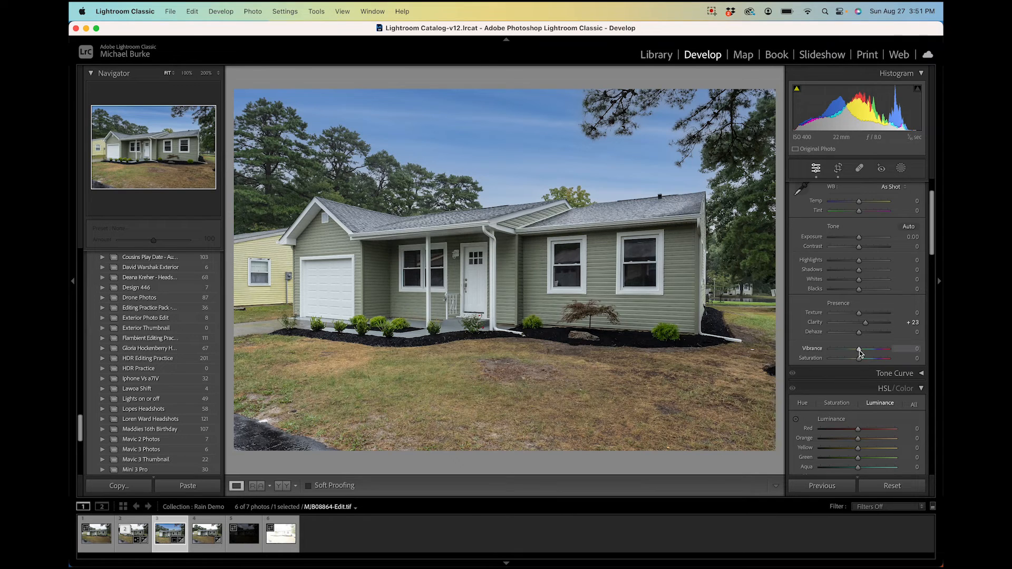
left_click_drag(859, 349, 866, 353)
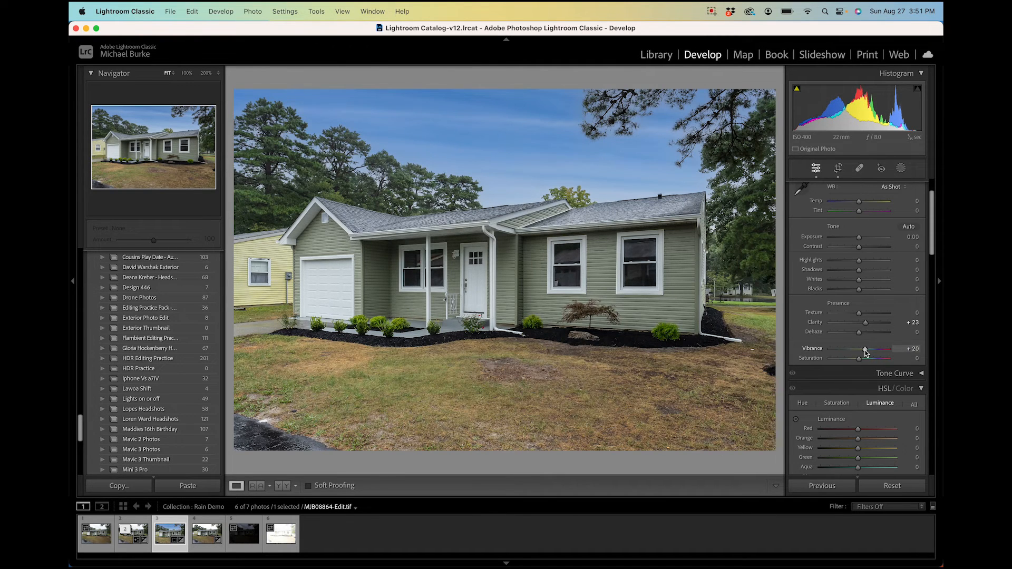
key("backslash")
key("backslash")
key("backslash")
key("backslash")
key("backslash")
key("backslash")
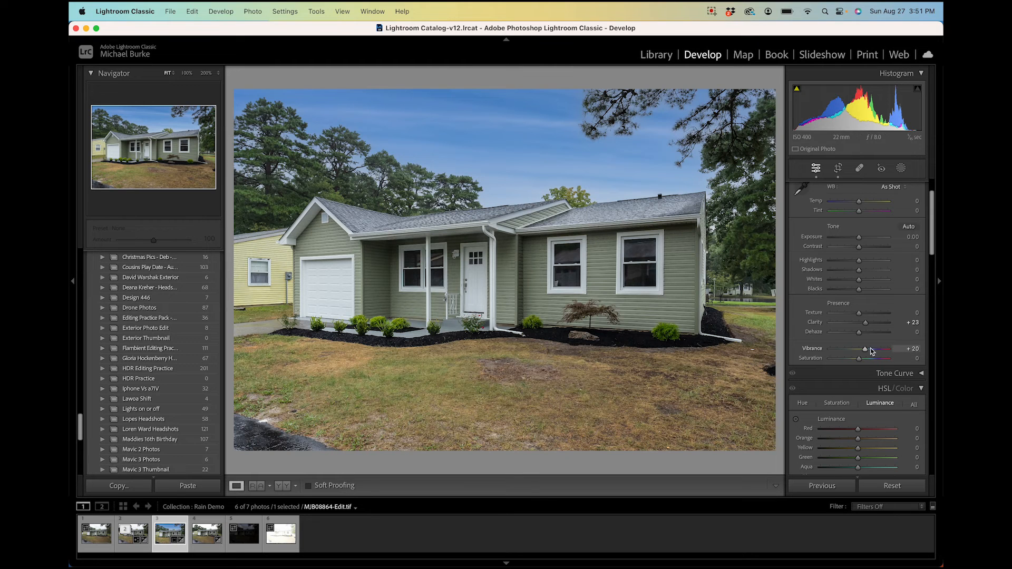
Step: Raise Vibrance to +28 and Exposure to +0.20
left_click_drag(865, 349, 868, 352)
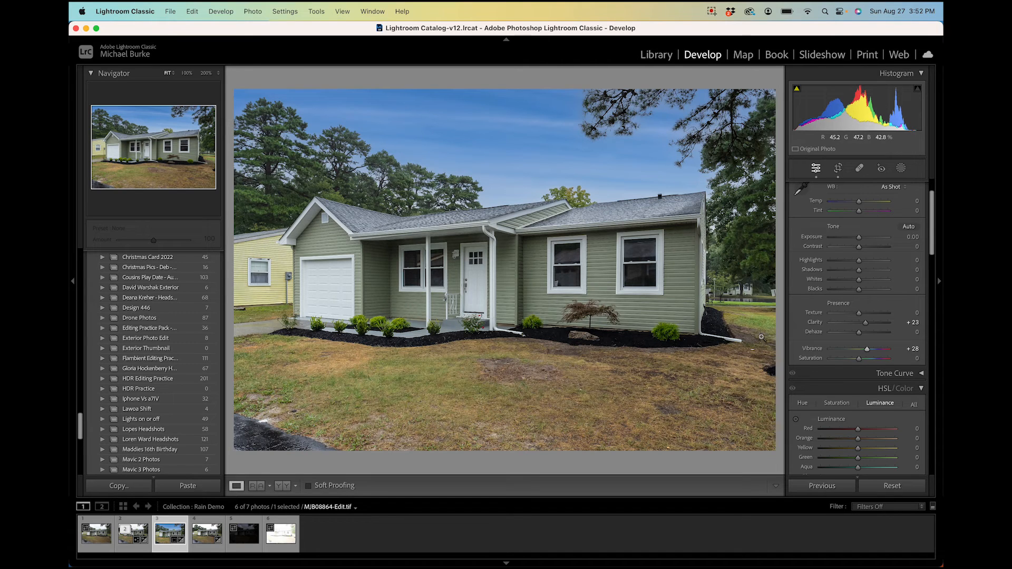
left_click_drag(859, 238, 861, 238)
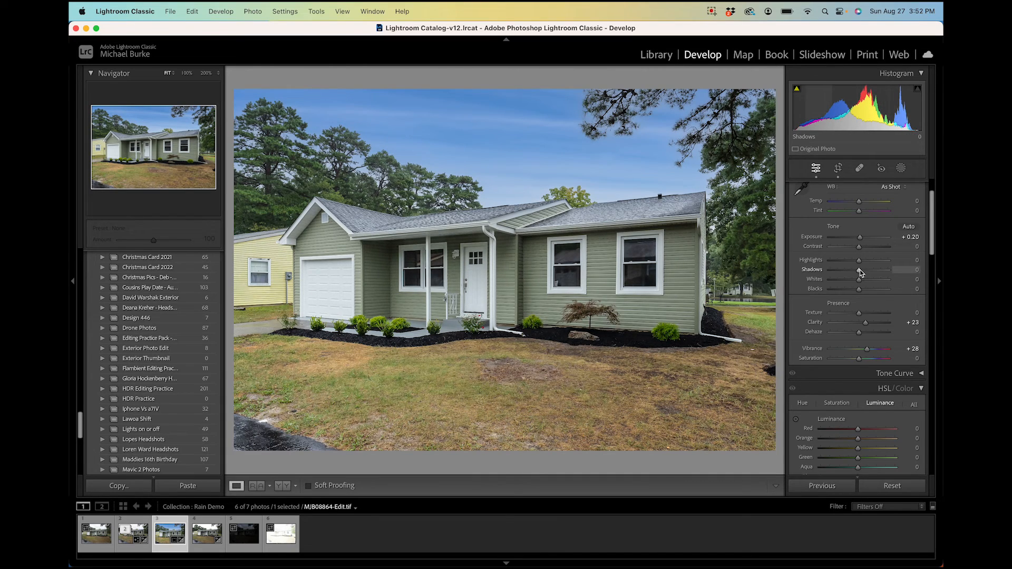